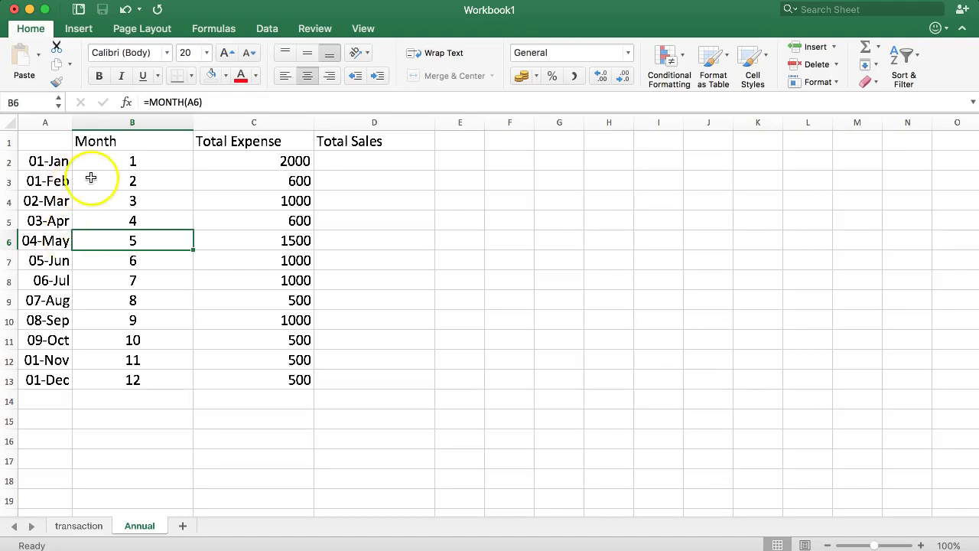
left_click_drag(133, 147, 122, 375)
left_click(63, 188)
left_click(105, 160)
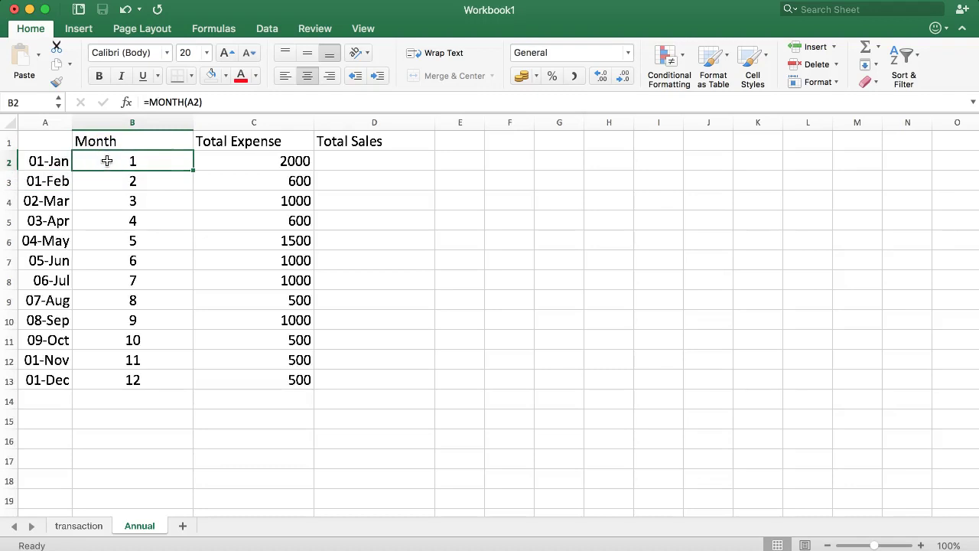
left_click(65, 162)
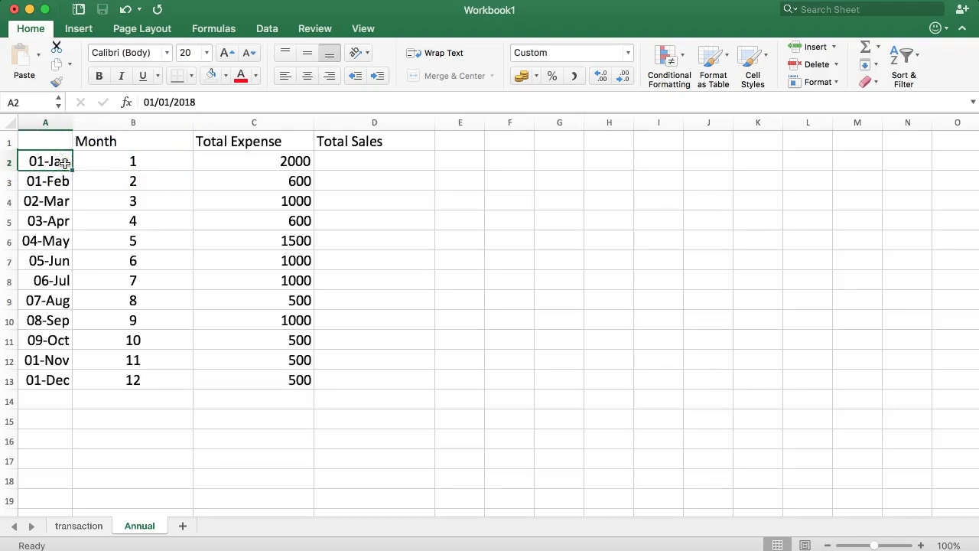
Enter 2018 as the heading in cell A1, above the dates on the Annual sheet.
left_click(54, 140)
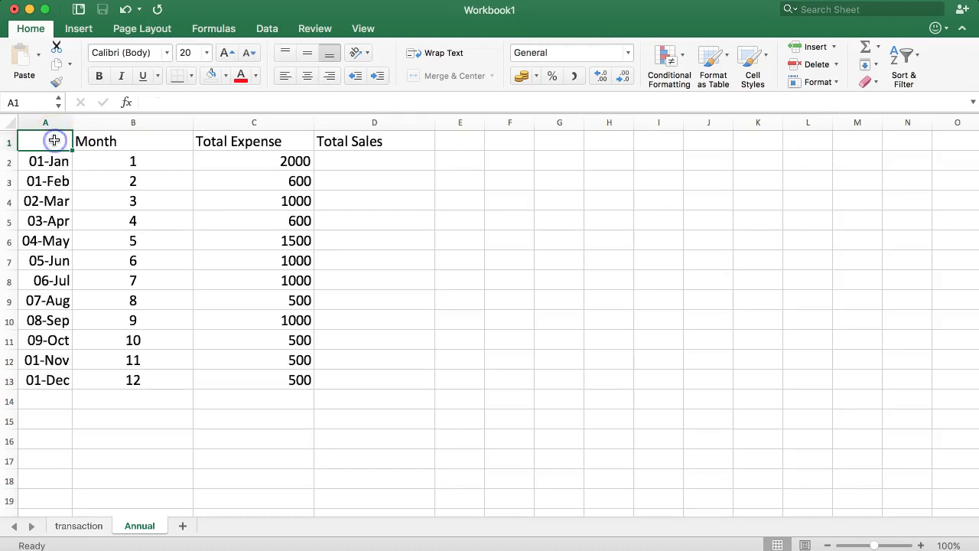
type("018")
key("Return")
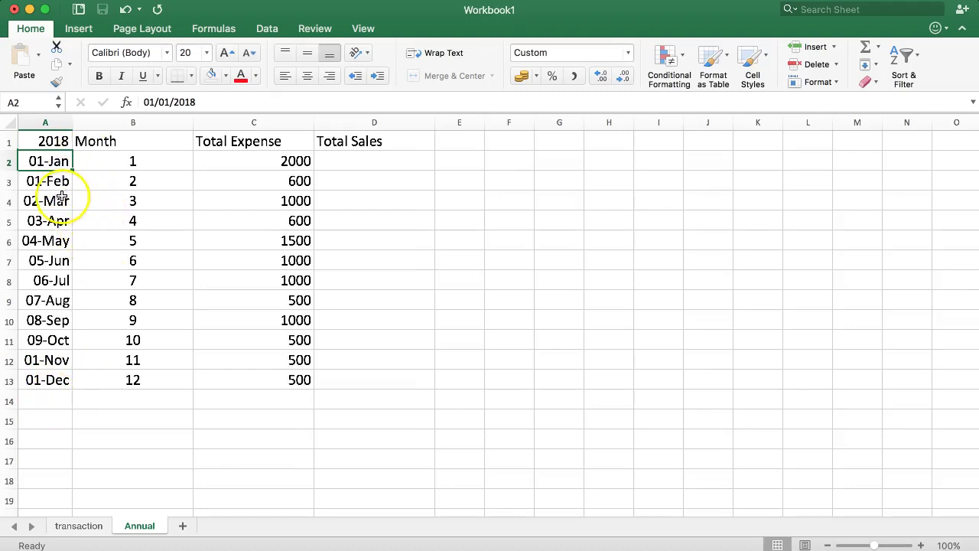
left_click(23, 399)
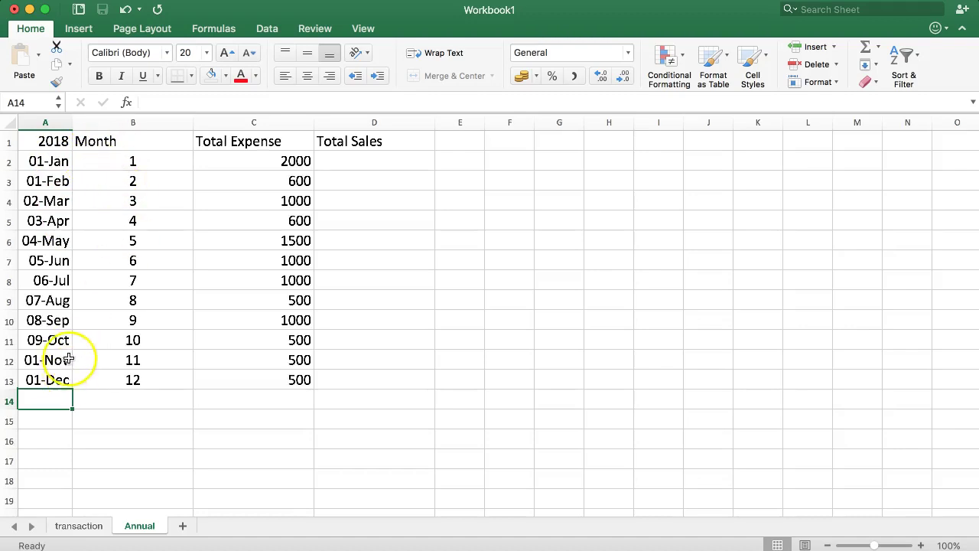
type("2019")
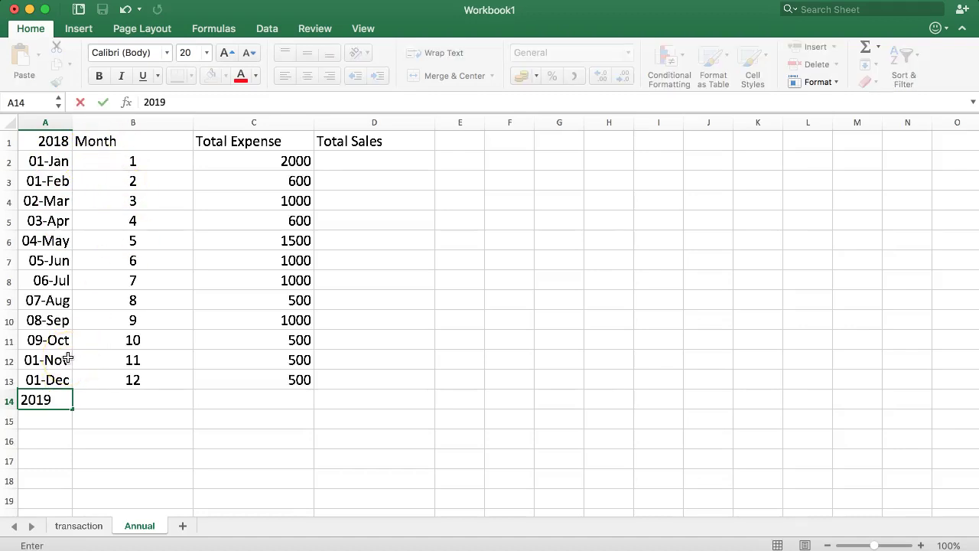
key("Return")
key("Up")
key("Up")
key("Down")
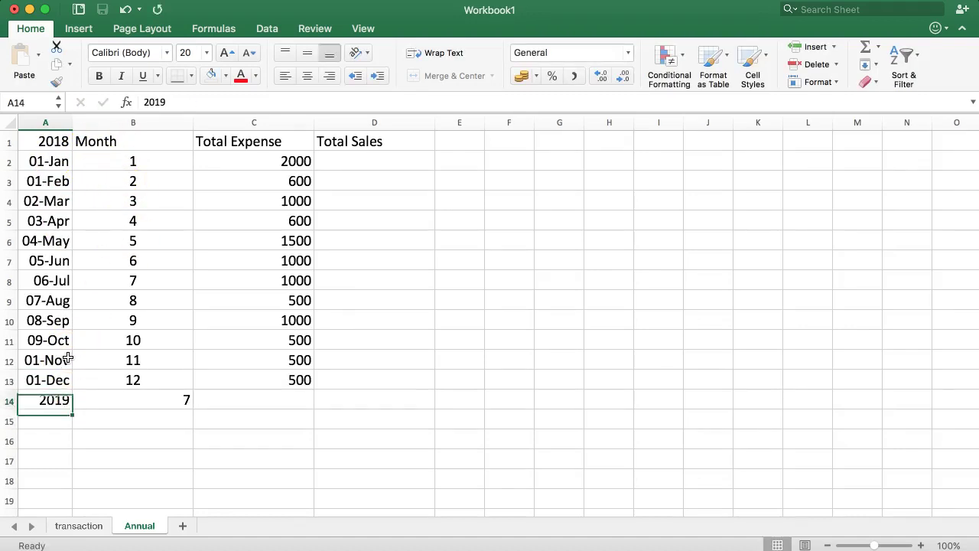
key("Delete")
left_click(123, 392)
key("Delete")
key("Left")
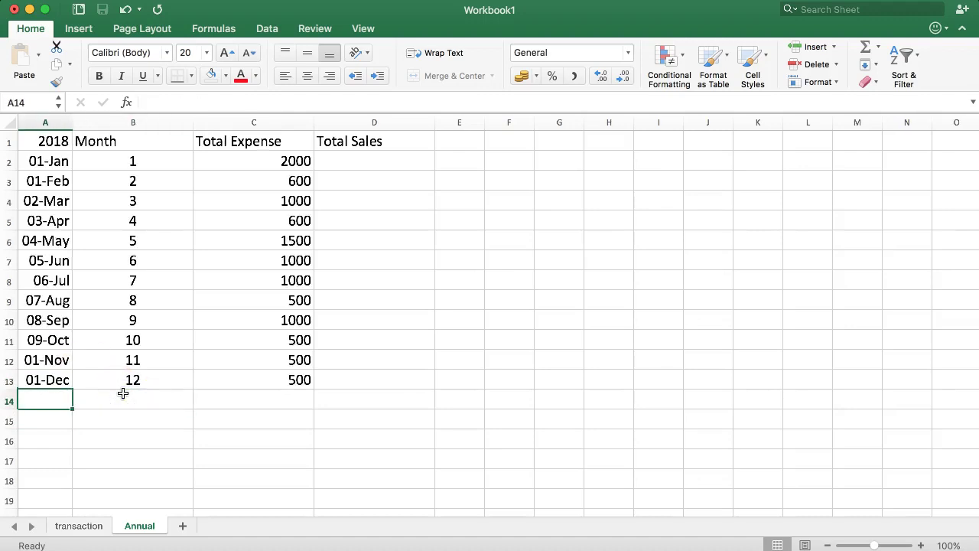
Switch to the transaction sheet and inspect the formula behind the month number in cell A2.
left_click_drag(61, 163, 361, 374)
left_click(361, 374)
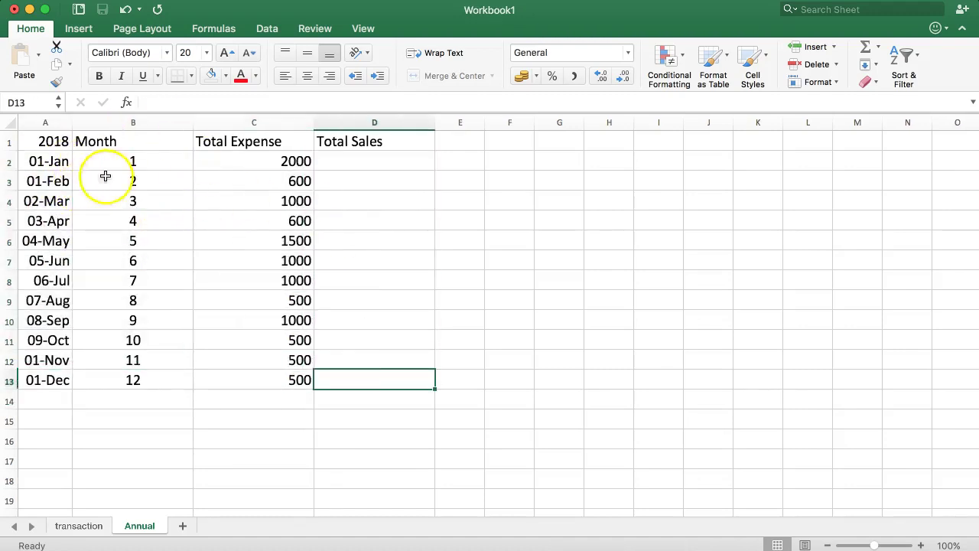
left_click(82, 527)
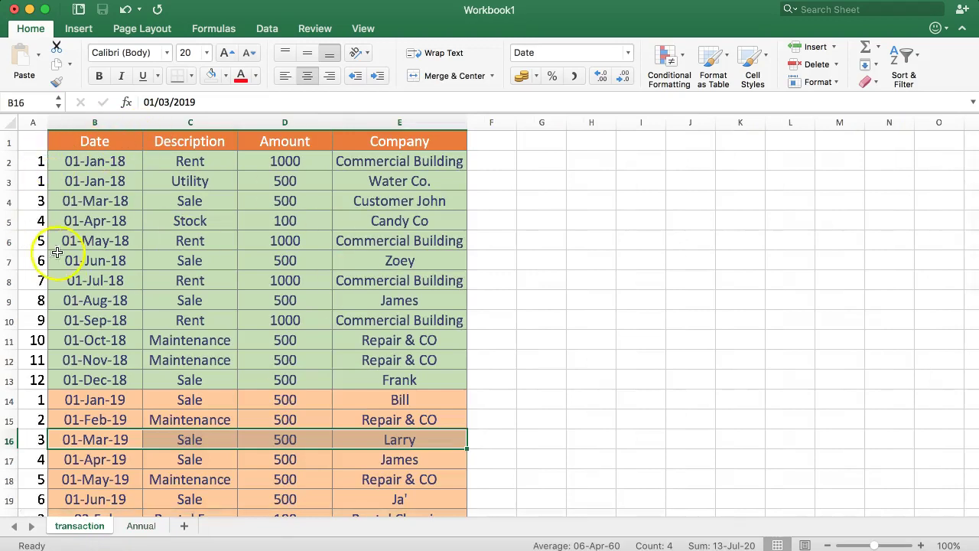
left_click(19, 144)
left_click(62, 152)
left_click(33, 161)
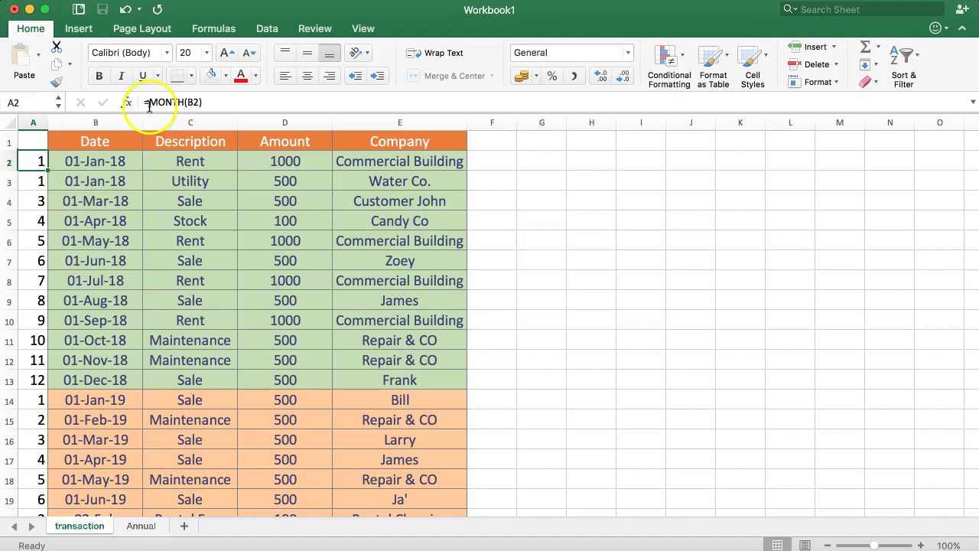
left_click_drag(144, 102, 211, 102)
key("Escape")
Enter =MONTH(B2) in cell F2 to extract the month from the first transaction's date.
left_click(488, 160)
type("=")
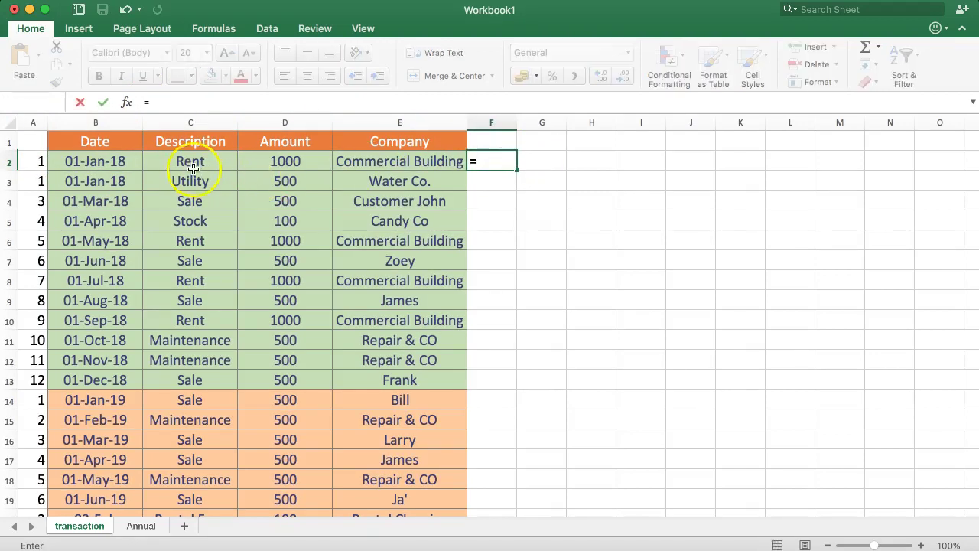
left_click(98, 161)
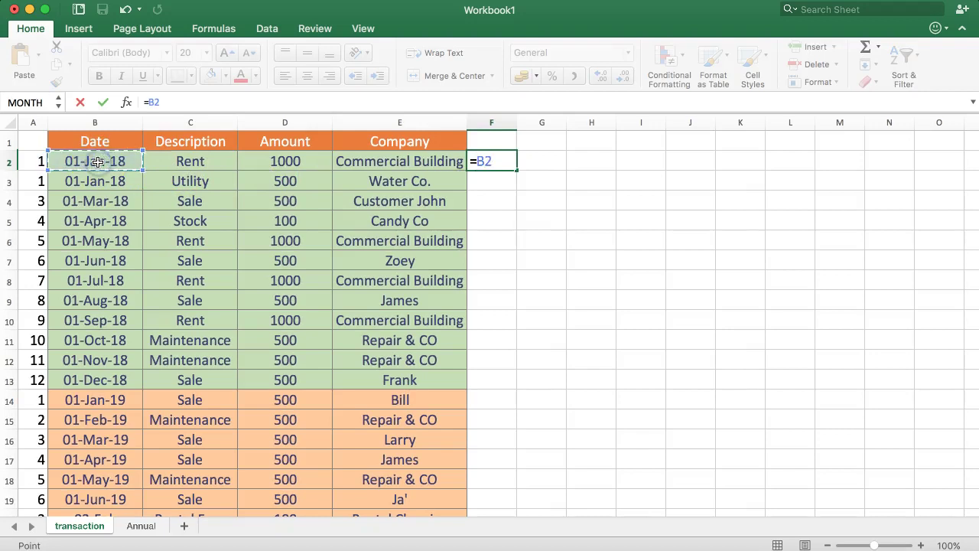
key("BackSpace")
key("BackSpace")
type("N")
key("BackSpace")
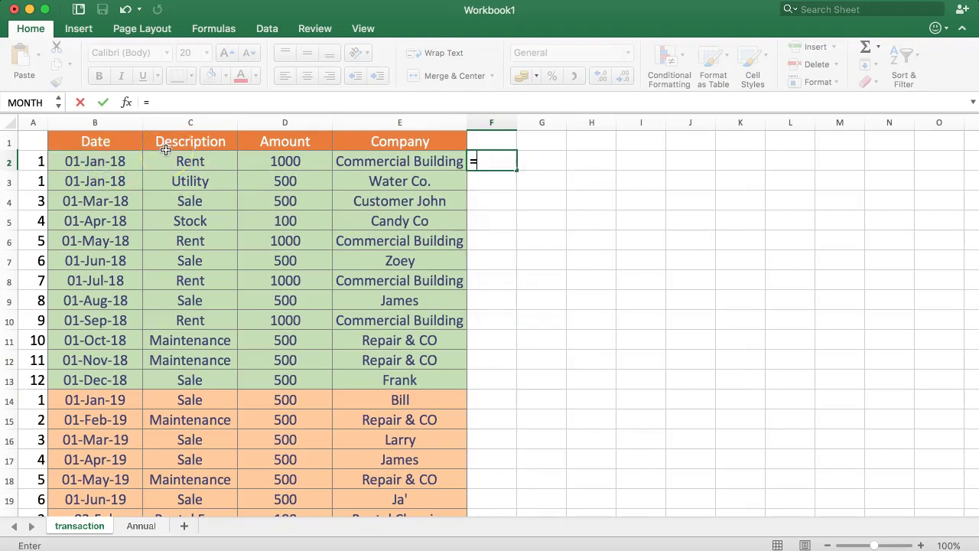
type("MONTH(")
left_click(115, 161)
key("Return")
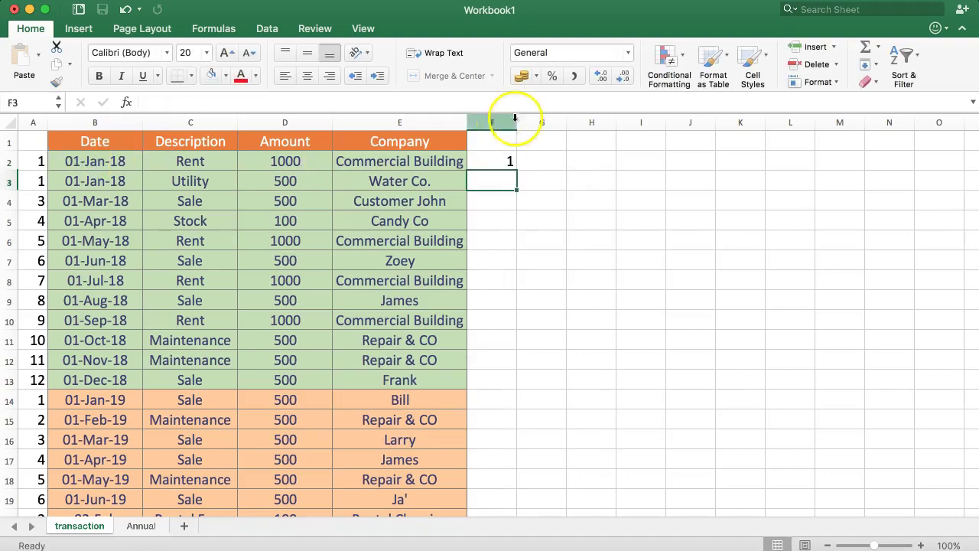
Enter =YEAR(B2) in cell G2 to extract the year from the first transaction's date.
left_click(528, 157)
type("=YEAR(")
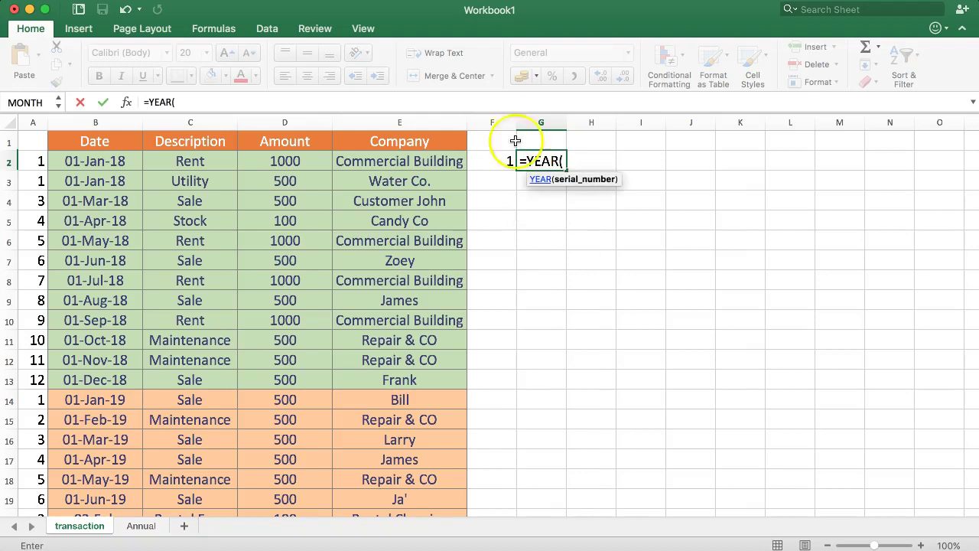
left_click(127, 157)
key("Return")
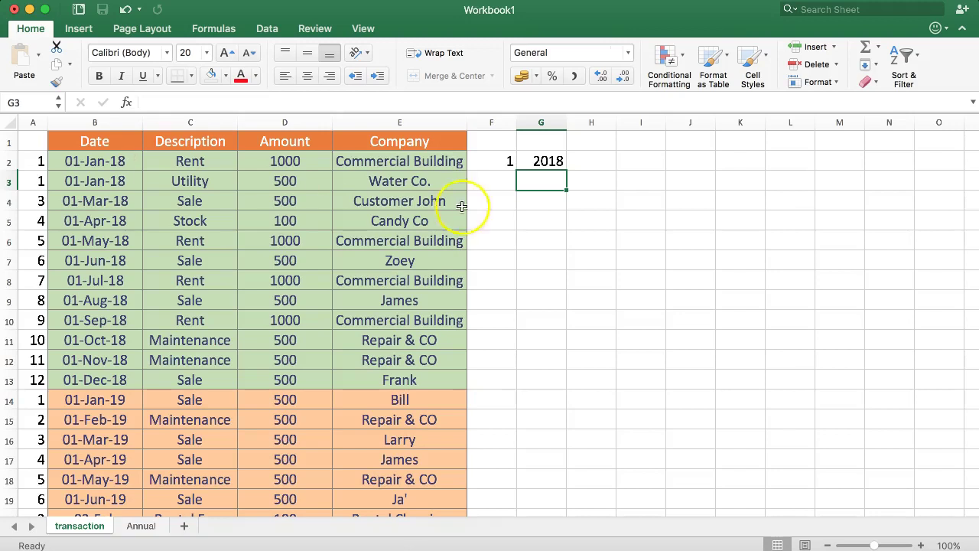
Fill the month formula in column F and the year formula in column G down through all transaction rows.
left_click(520, 162)
left_click_drag(563, 169, 548, 413)
left_click(490, 161)
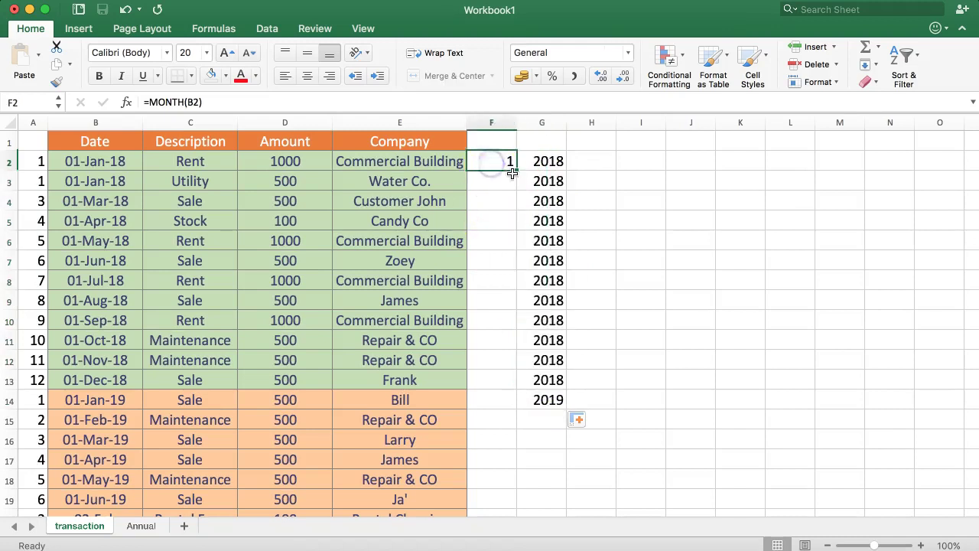
double_click(512, 172)
left_click(547, 399)
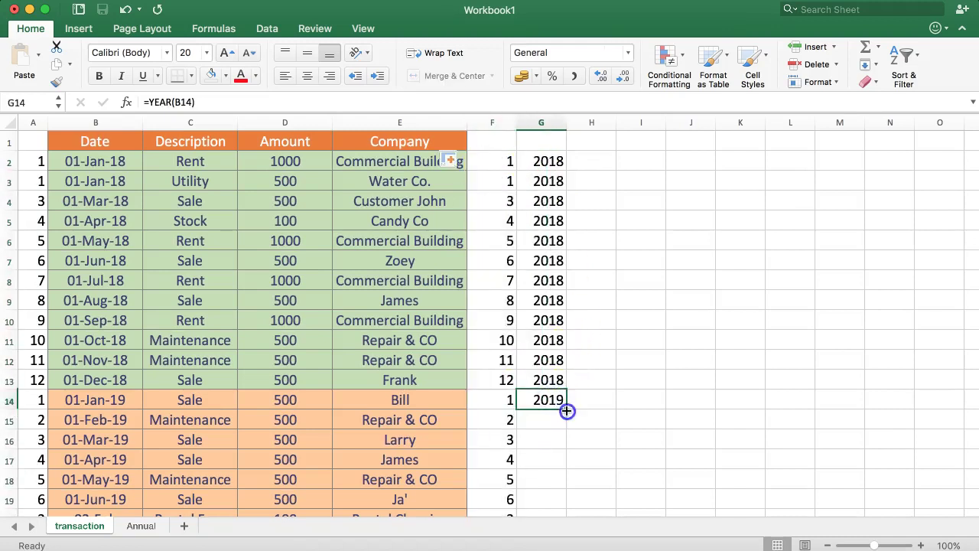
double_click(567, 410)
left_click_drag(474, 161, 538, 165)
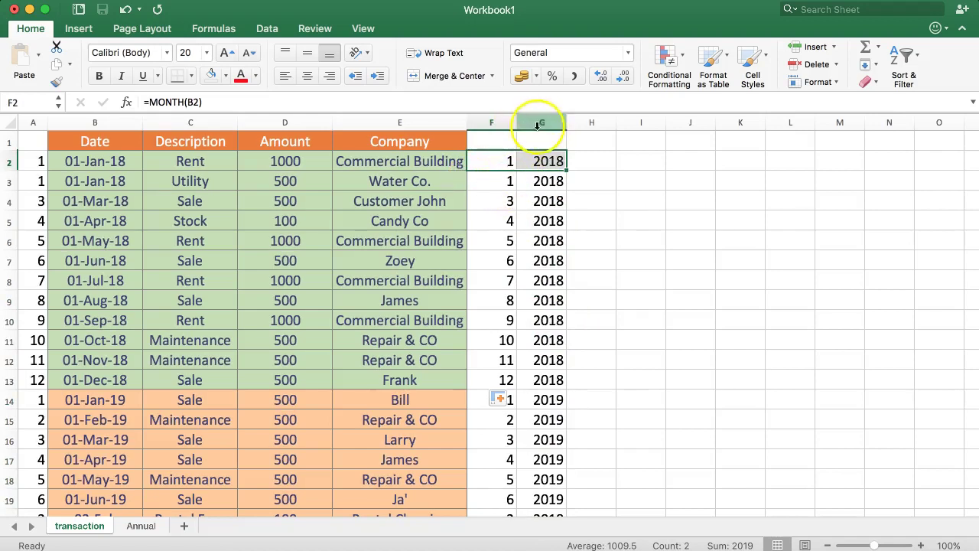
left_click_drag(539, 125, 493, 123)
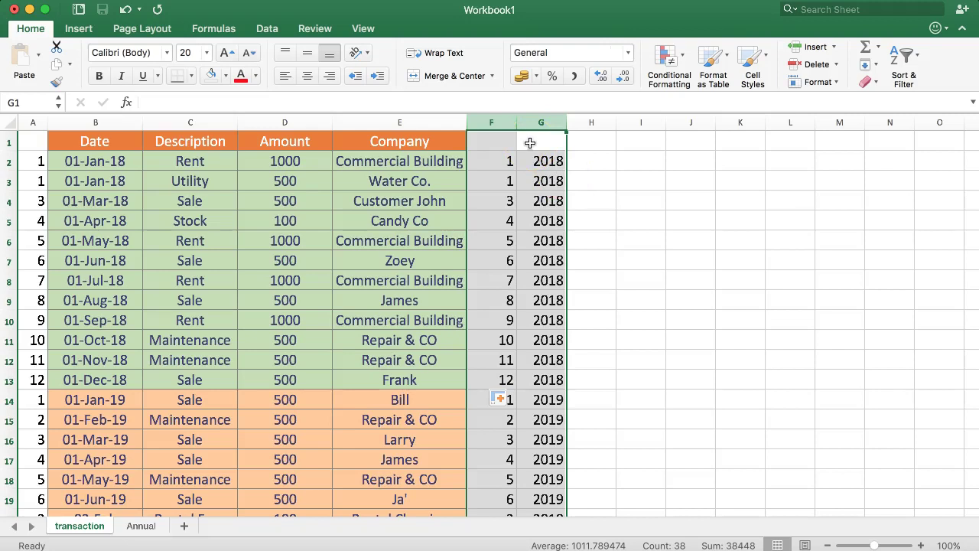
left_click_drag(34, 161, 17, 419)
left_click(602, 150)
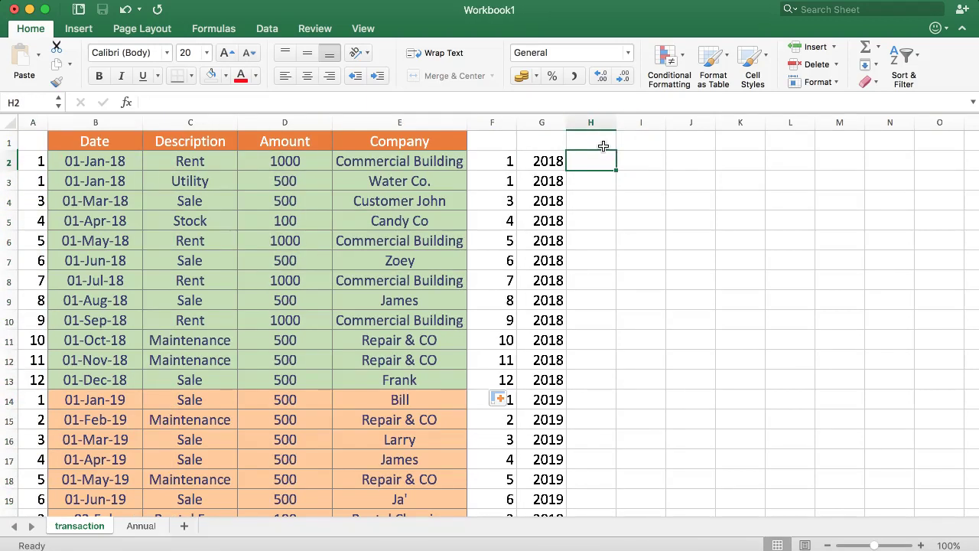
left_click(507, 159)
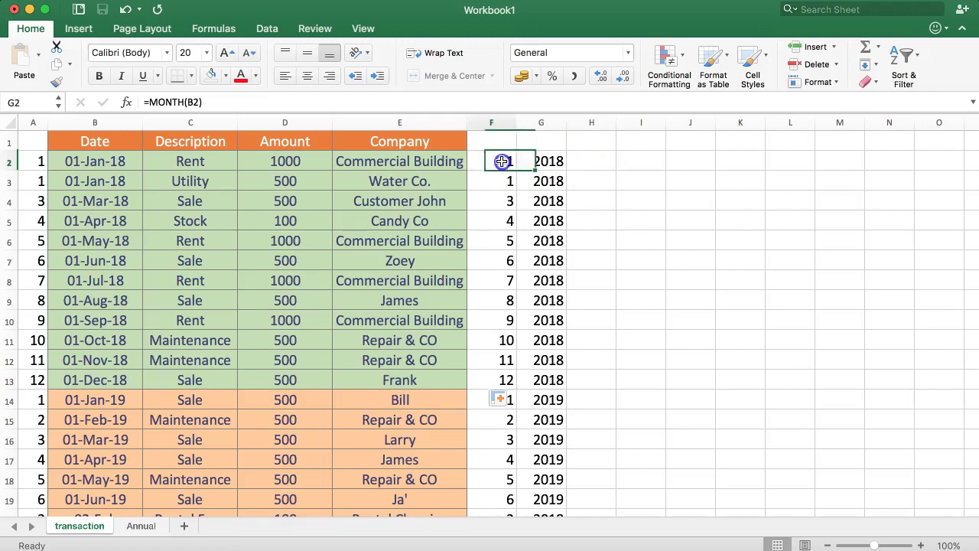
left_click(524, 163)
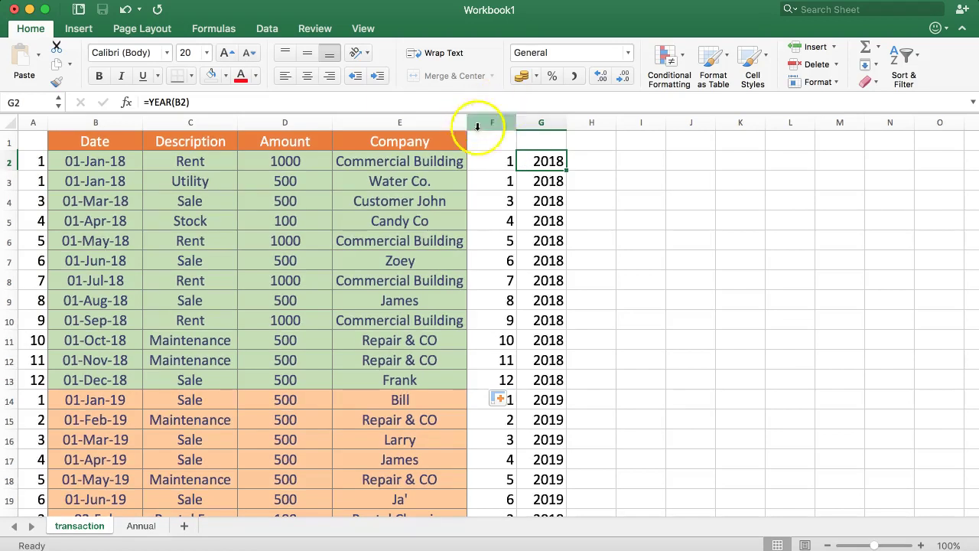
Enter 20181 in cell H2 as an example of the combined year and month.
left_click(592, 162)
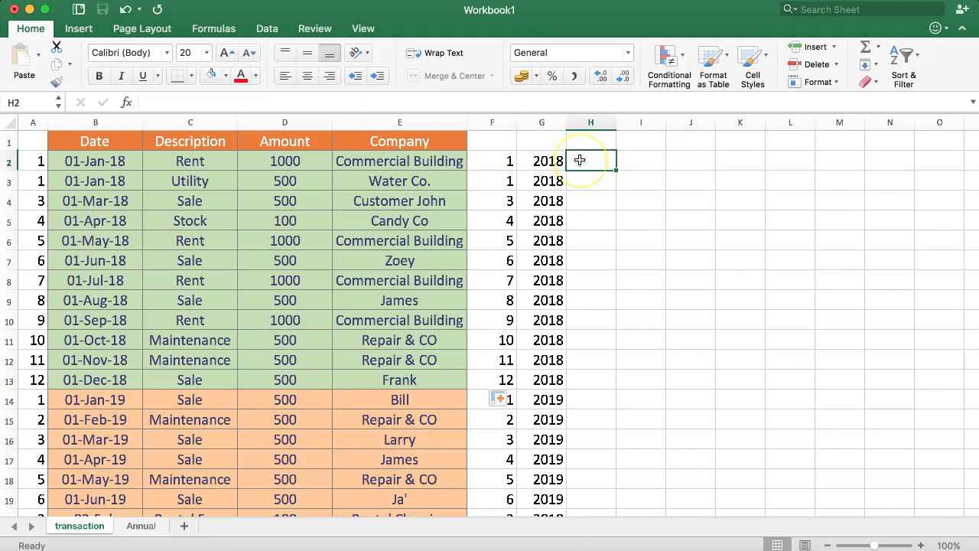
type("81")
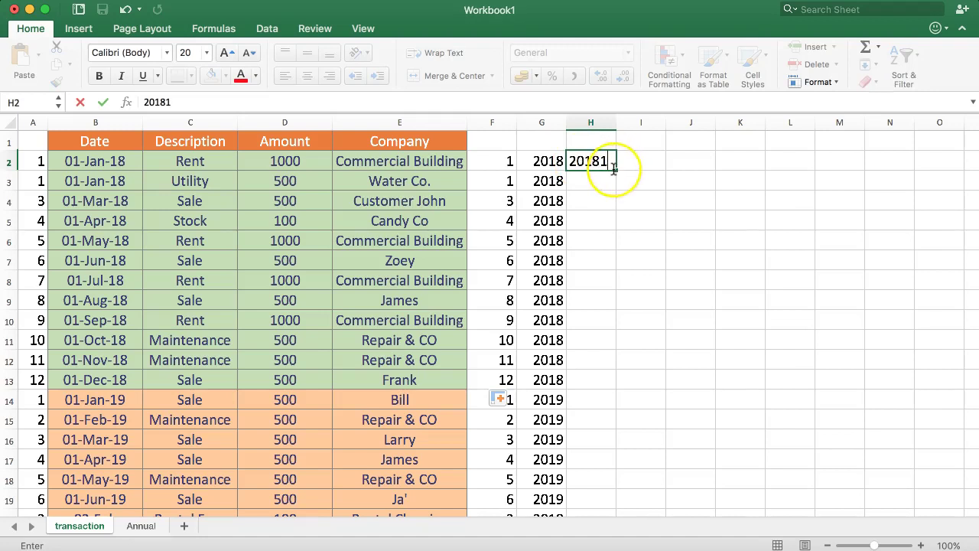
key("Return")
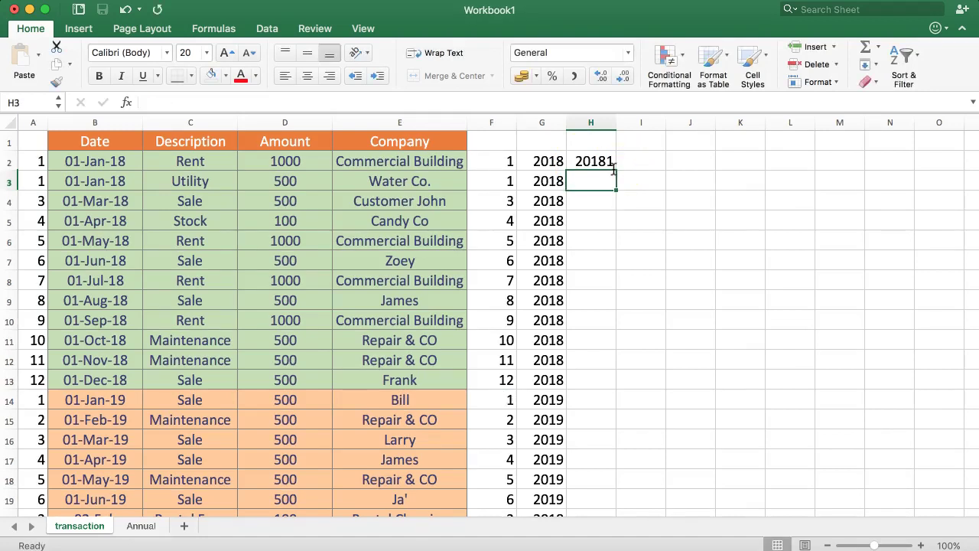
left_click(545, 181)
left_click(507, 159)
left_click(540, 161)
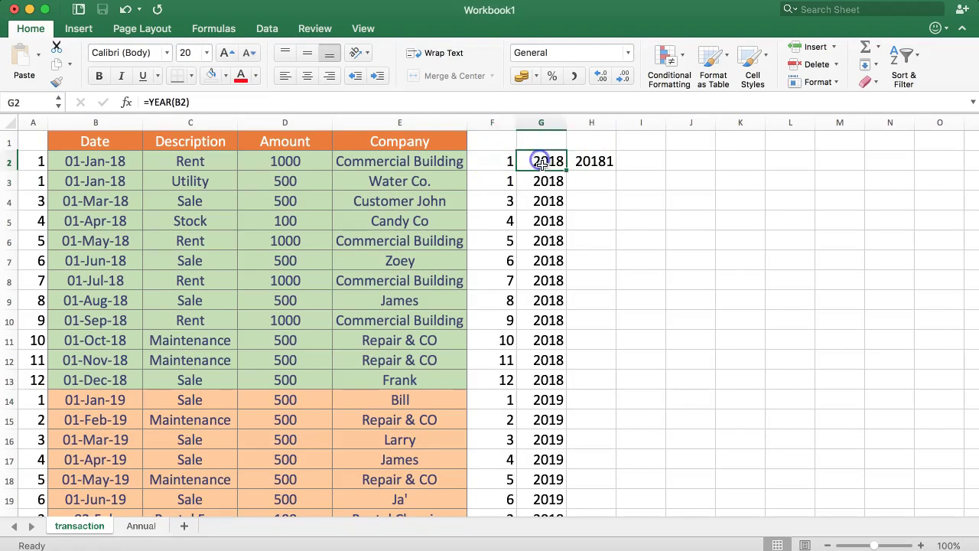
left_click(574, 183)
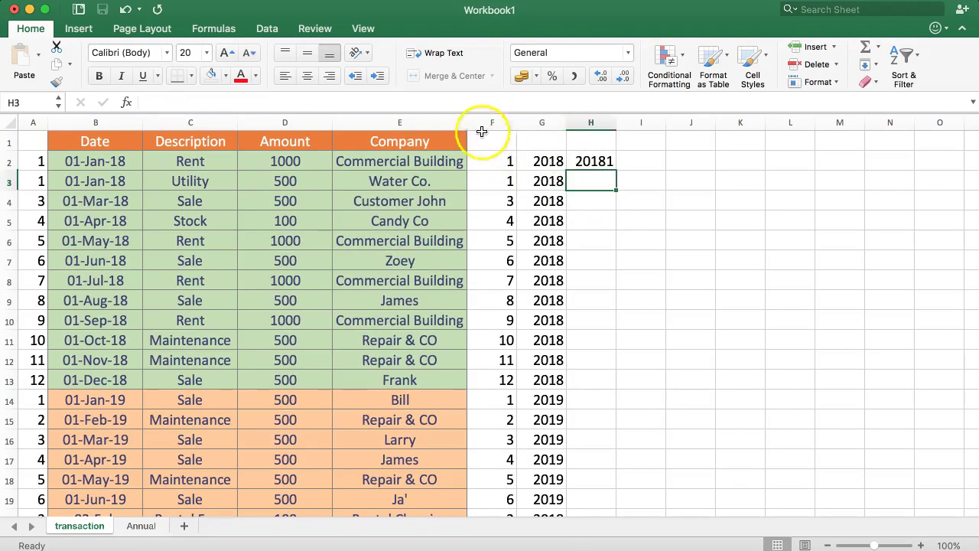
Cut the month numbers in column F and paste them into column H, after the year column.
left_click(492, 122)
right_click(491, 123)
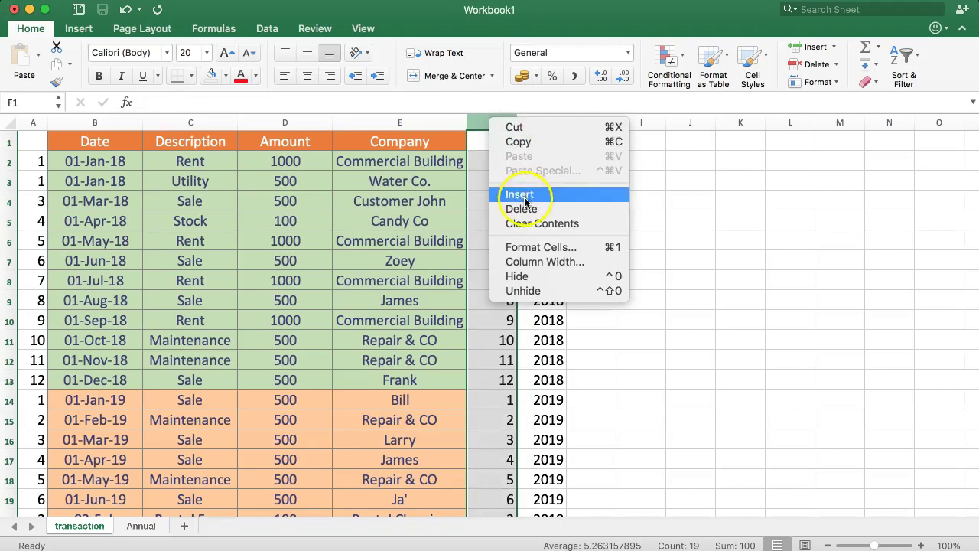
left_click(524, 128)
right_click(581, 122)
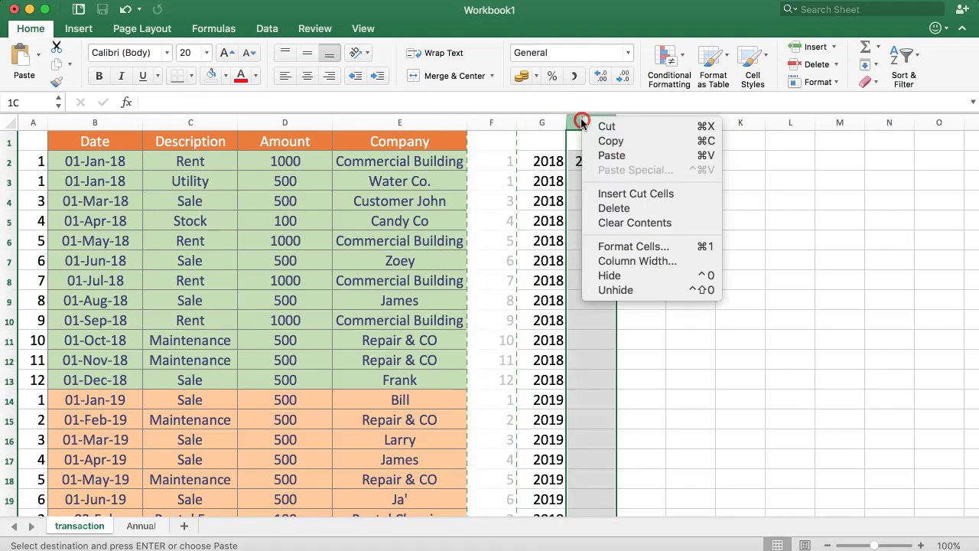
left_click(609, 156)
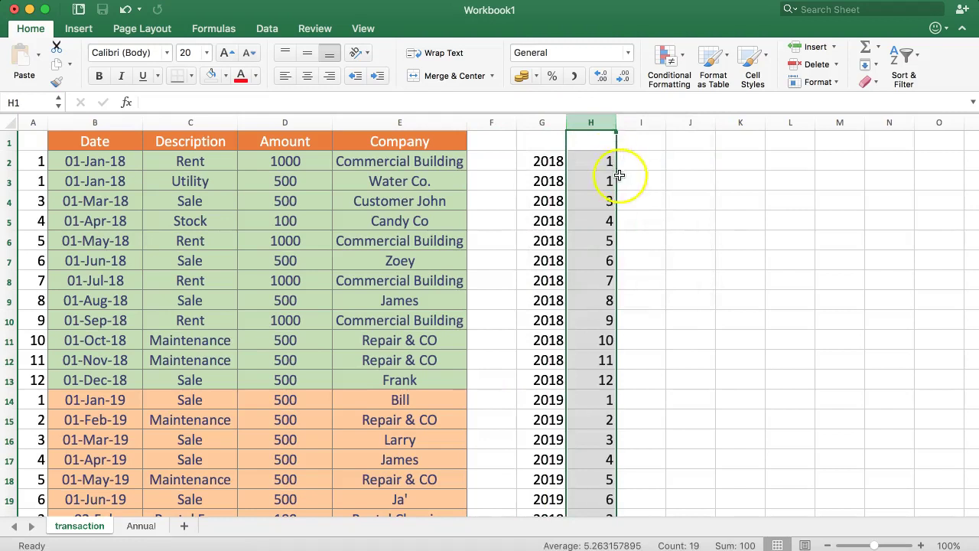
left_click(649, 164)
left_click_drag(579, 168, 675, 176)
left_click(614, 177)
left_click(541, 160)
left_click(605, 163)
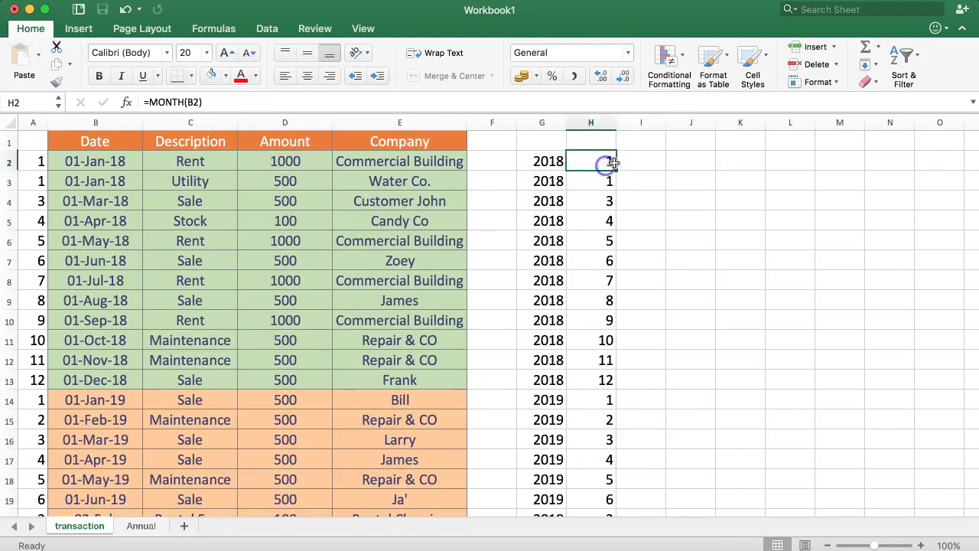
Enter =CONCATENATE(G2,H2) in cell I2 and fill it down column I through all transaction rows.
left_click(634, 161)
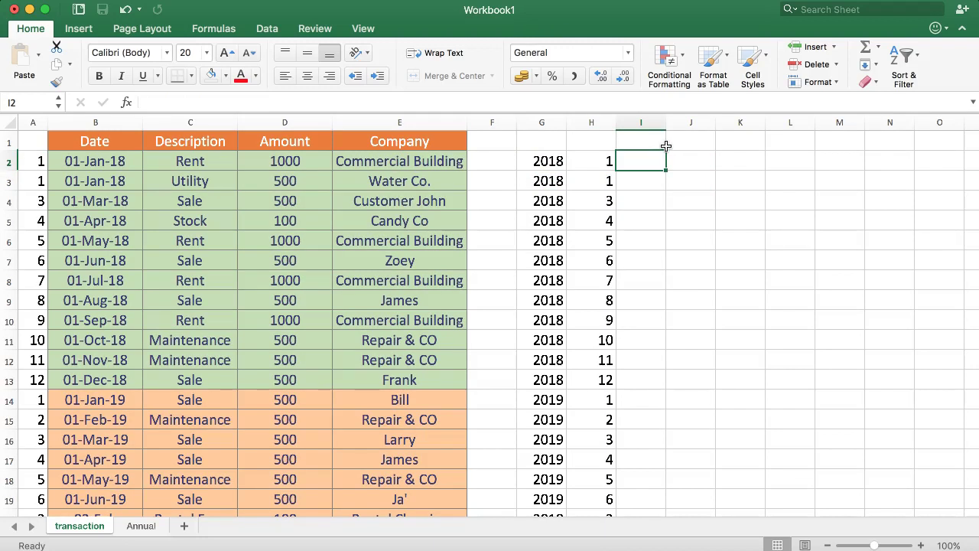
type("=")
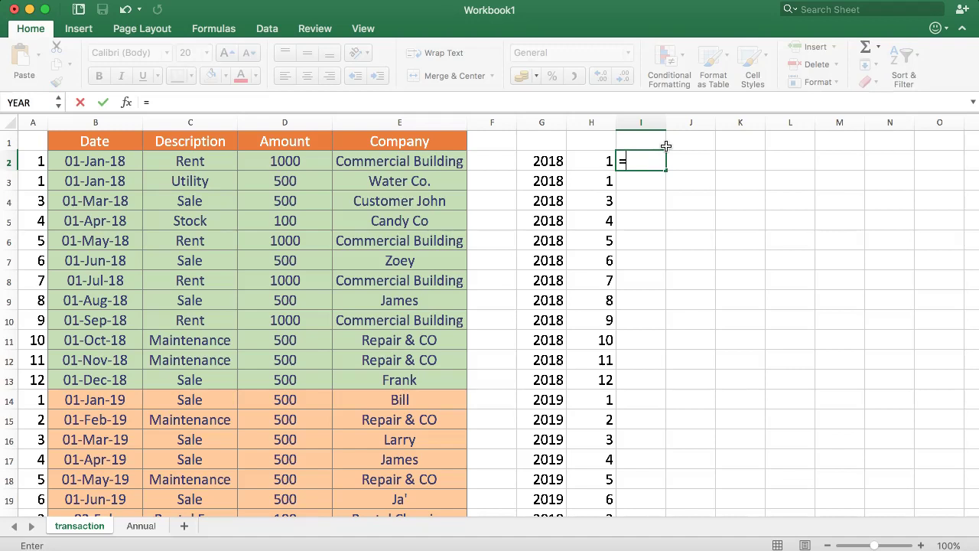
type("CONCANE")
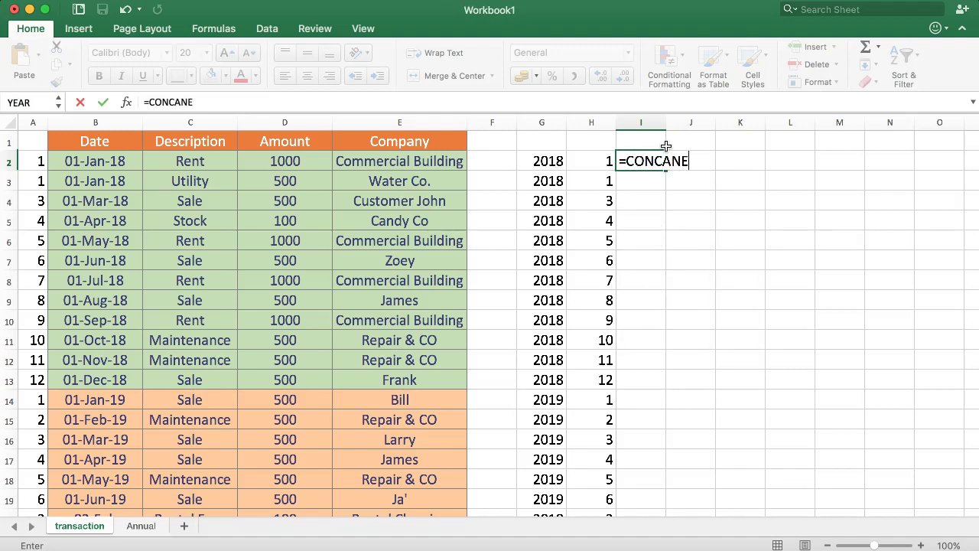
key("BackSpace")
key("BackSpace")
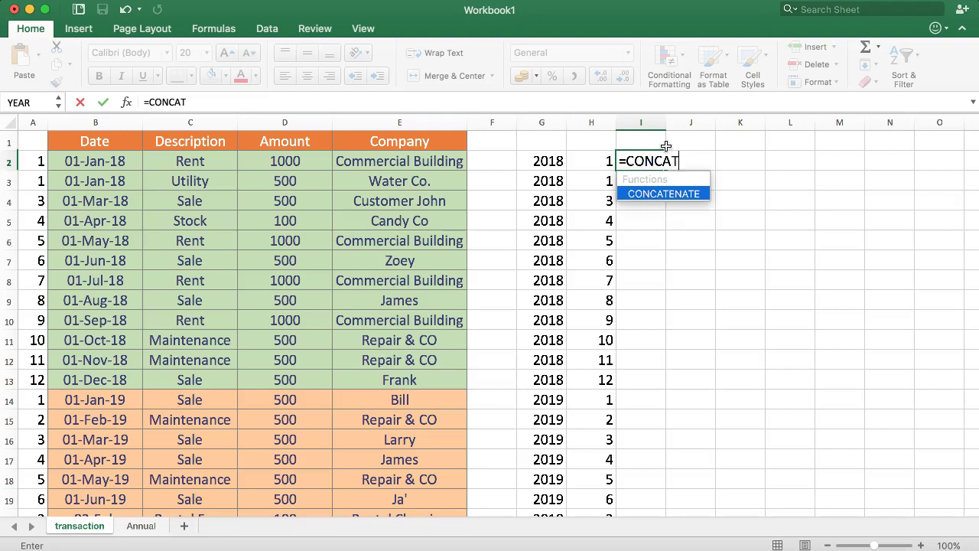
type("TENATE(")
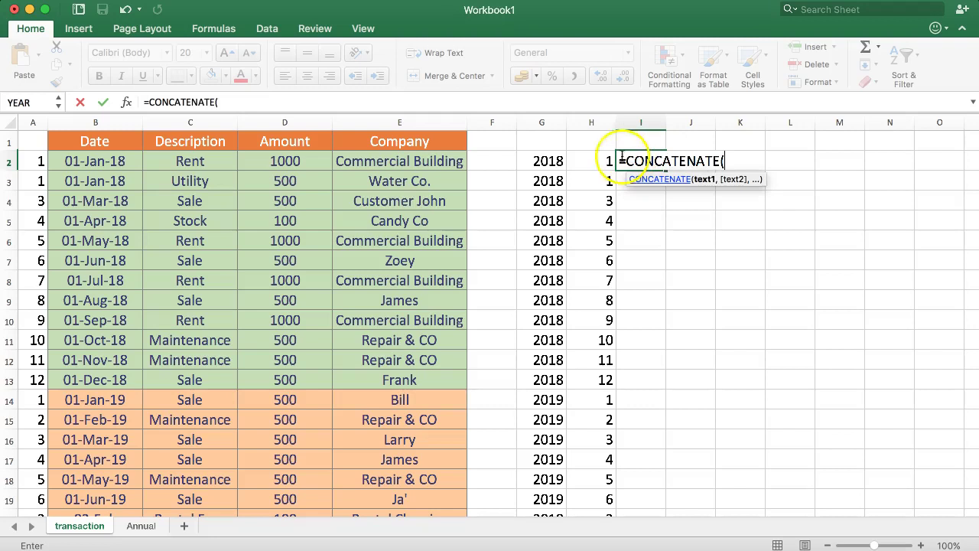
left_click(547, 160)
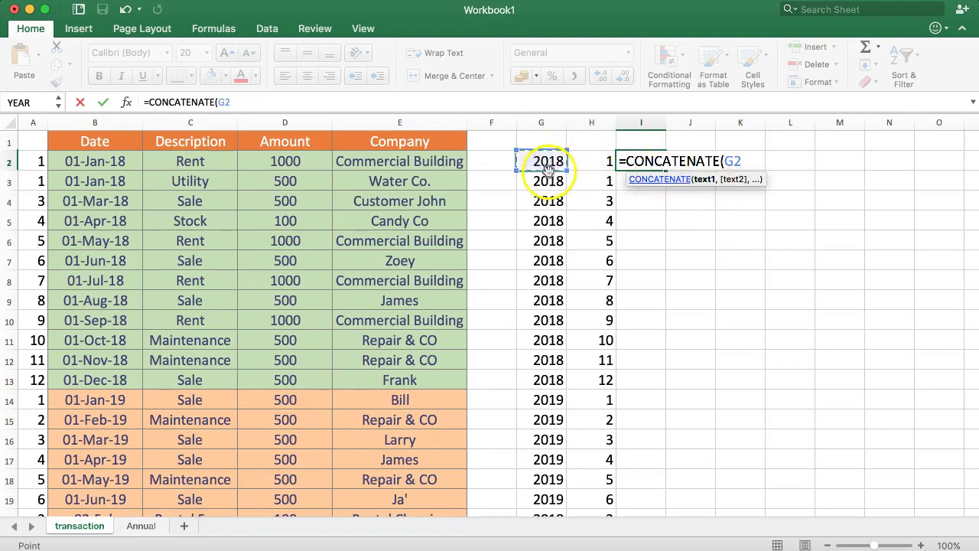
type(",")
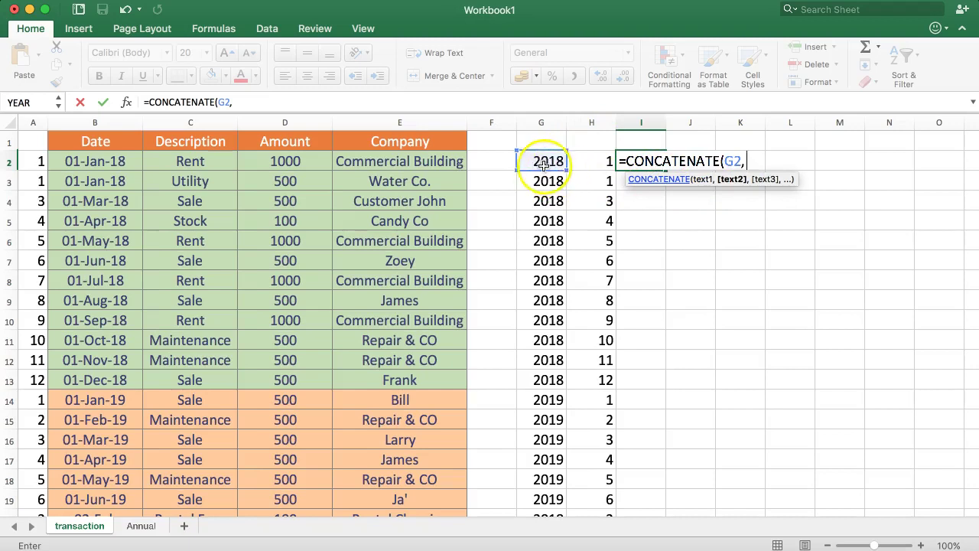
left_click(604, 161)
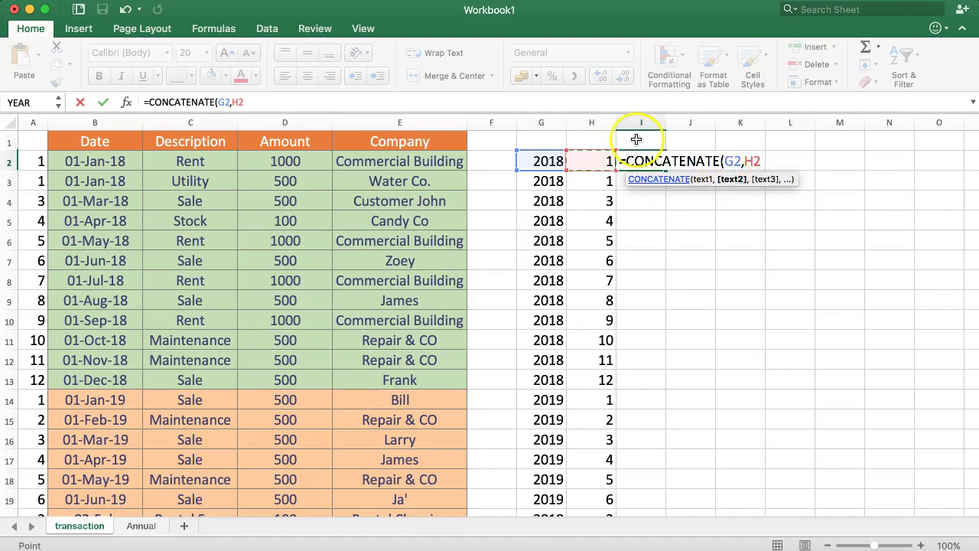
type(")")
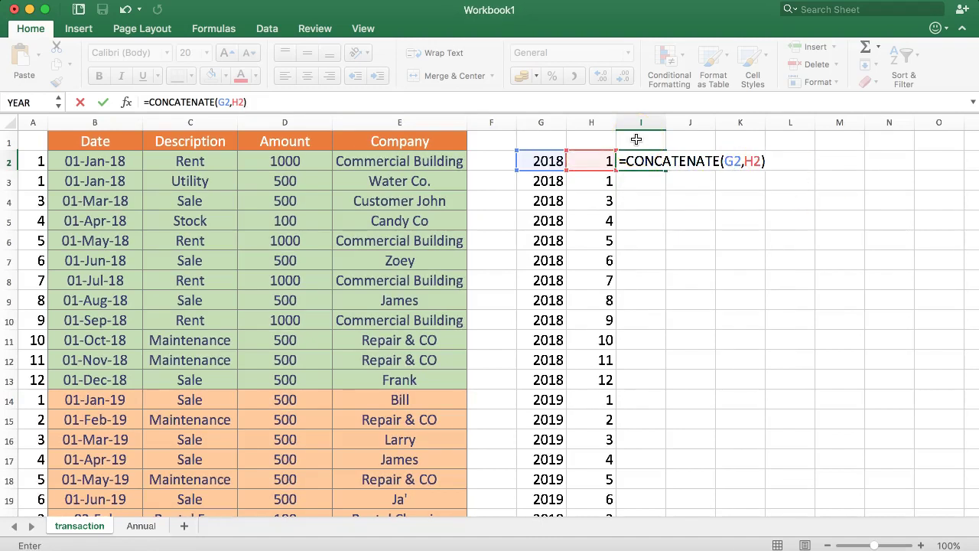
key("Return")
left_click(653, 160)
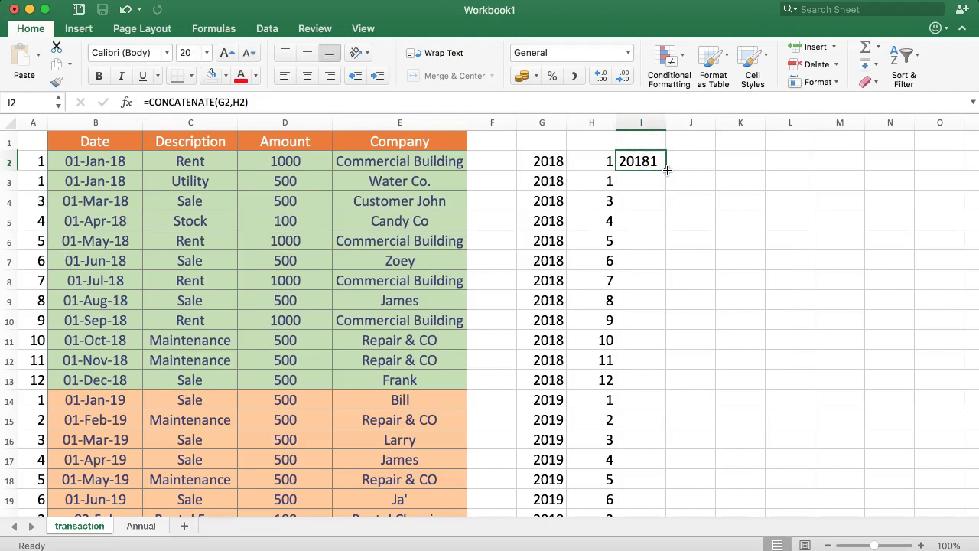
double_click(667, 170)
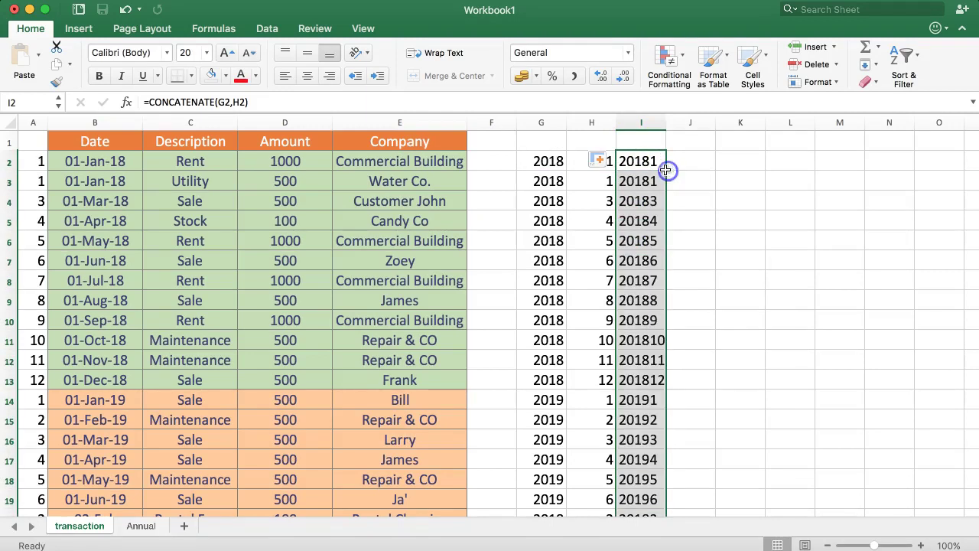
Review the combined year-month values in column I against the formulas in G2, H2, I2 and the month in A2.
left_click(638, 203)
left_click_drag(639, 162, 645, 398)
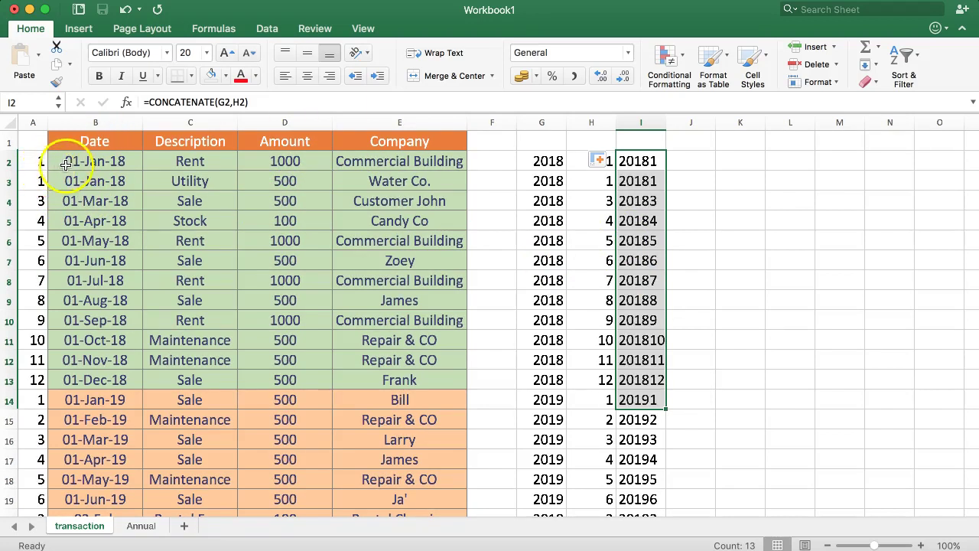
left_click(640, 161)
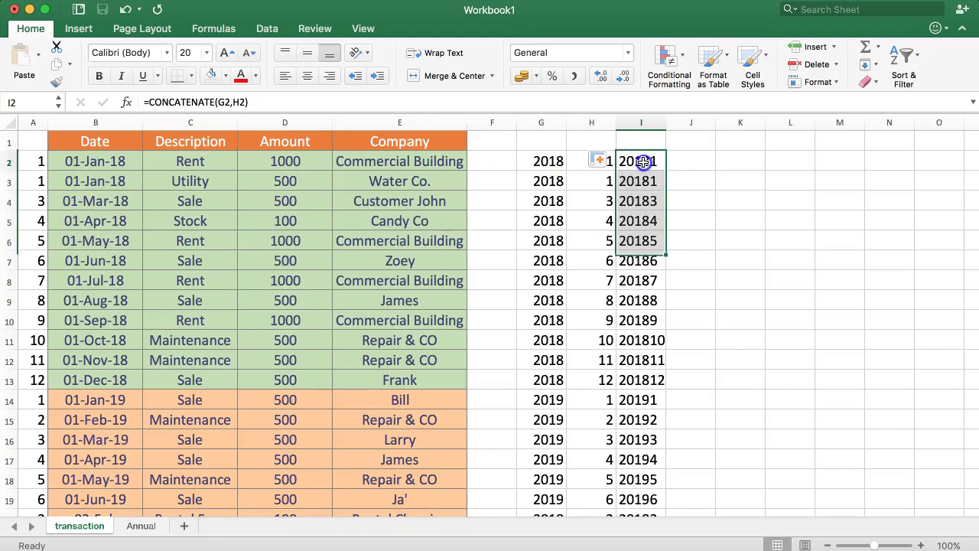
left_click(551, 160)
left_click(589, 161)
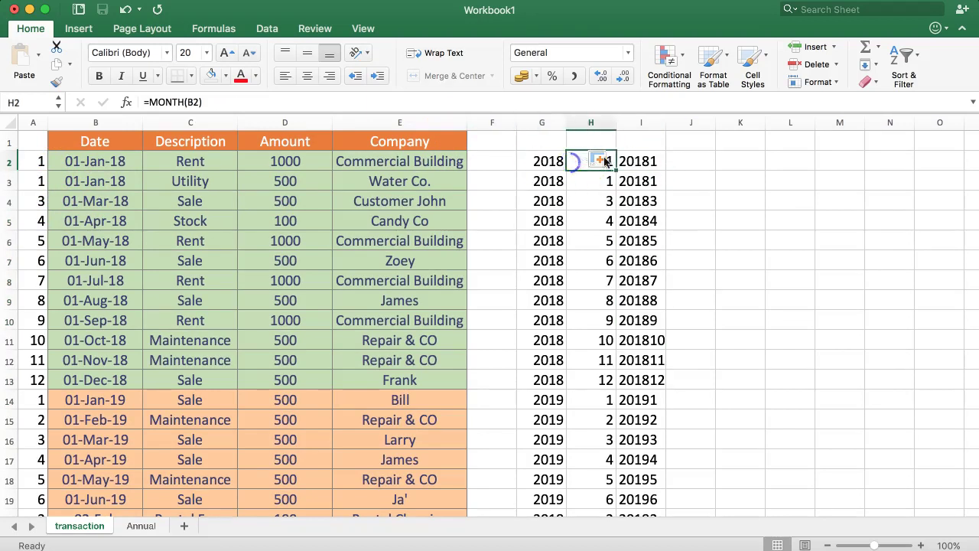
left_click(627, 160)
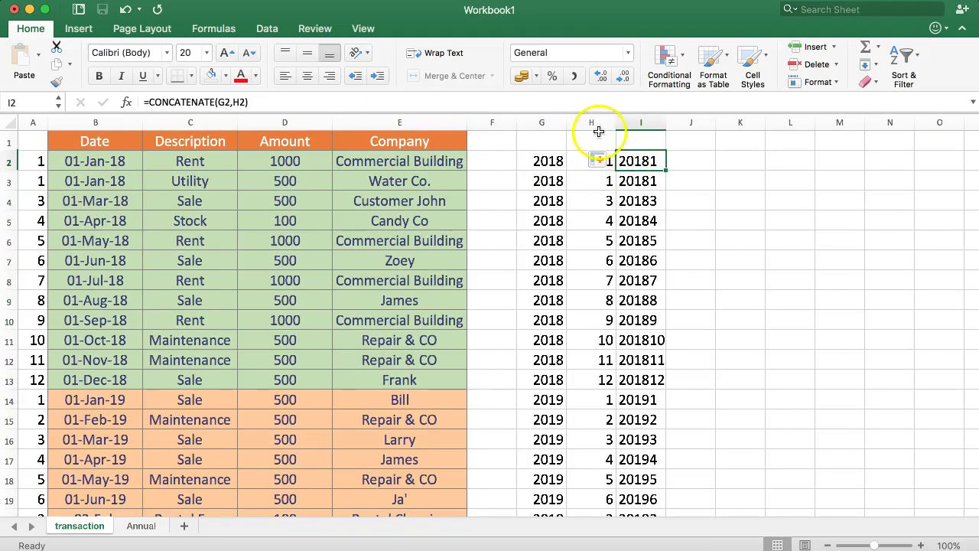
left_click_drag(536, 161, 635, 160)
left_click(36, 163)
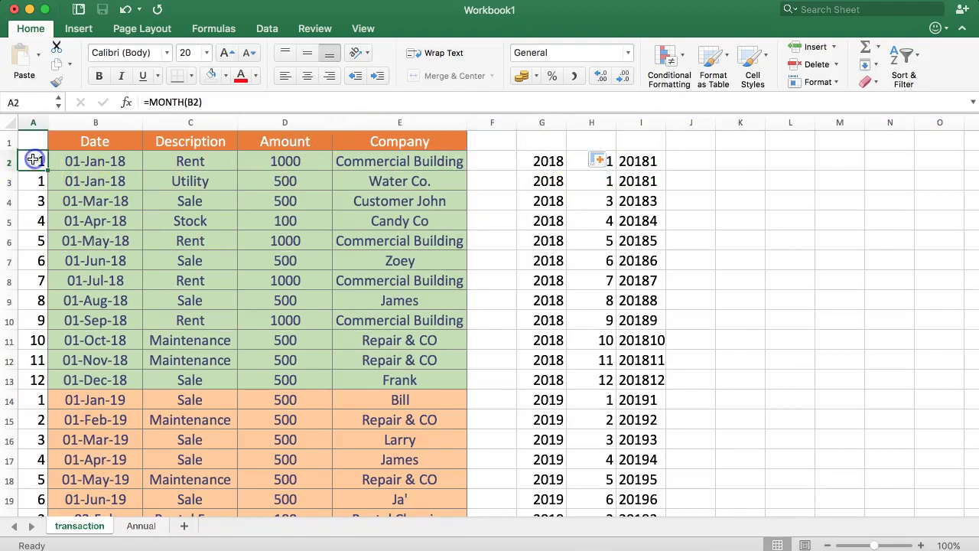
left_click(647, 165)
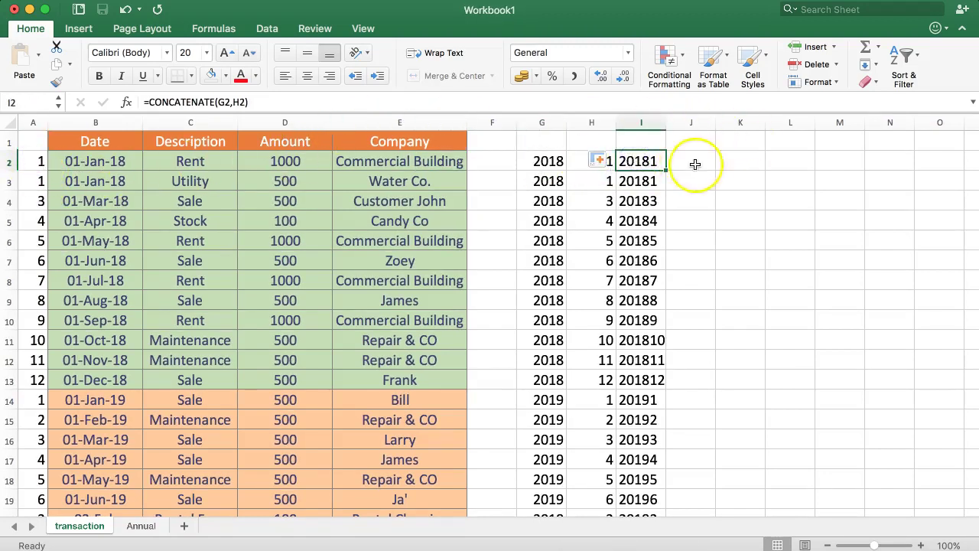
left_click(228, 101)
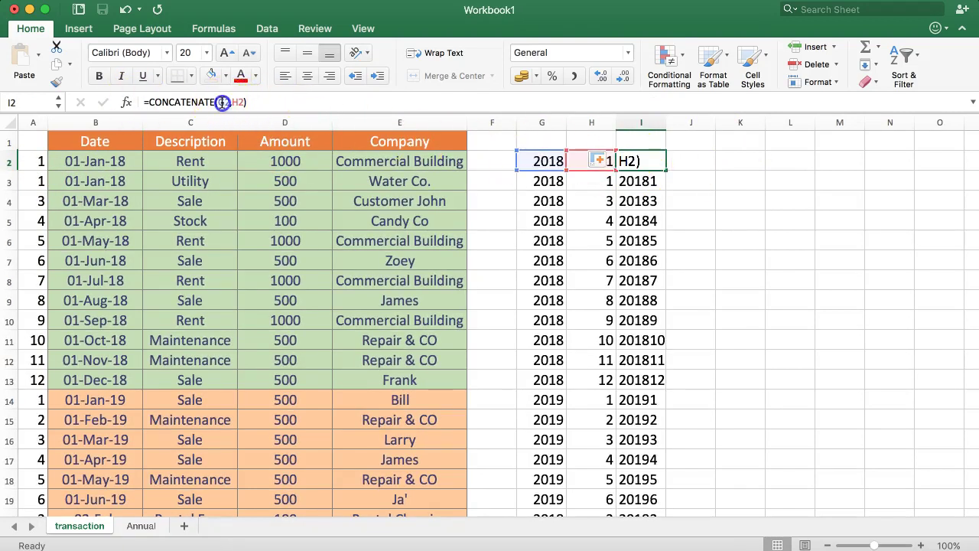
Enter =CONCATENATE(YEAR(B2),MONTH(B2)) in cell J2 to combine the year and month directly from the date.
left_click(690, 159)
type("=CONCATE")
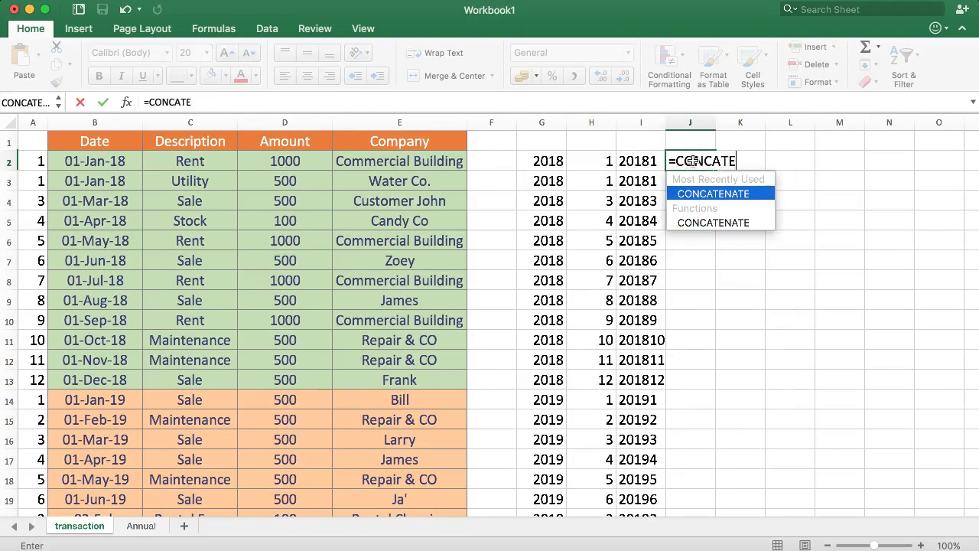
type("NATE(TEA")
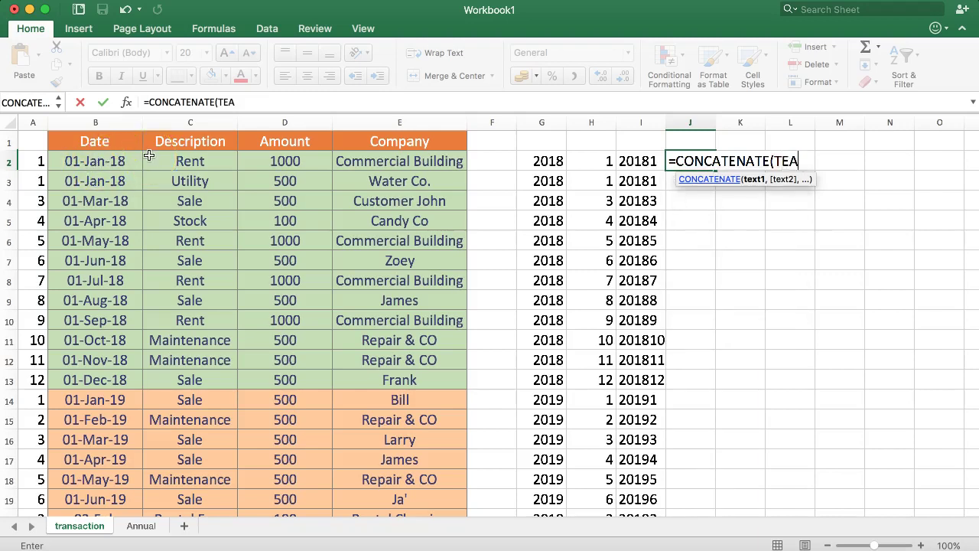
key("BackSpace")
key("BackSpace")
key("BackSpace")
key("BackSpace")
key("BackSpace")
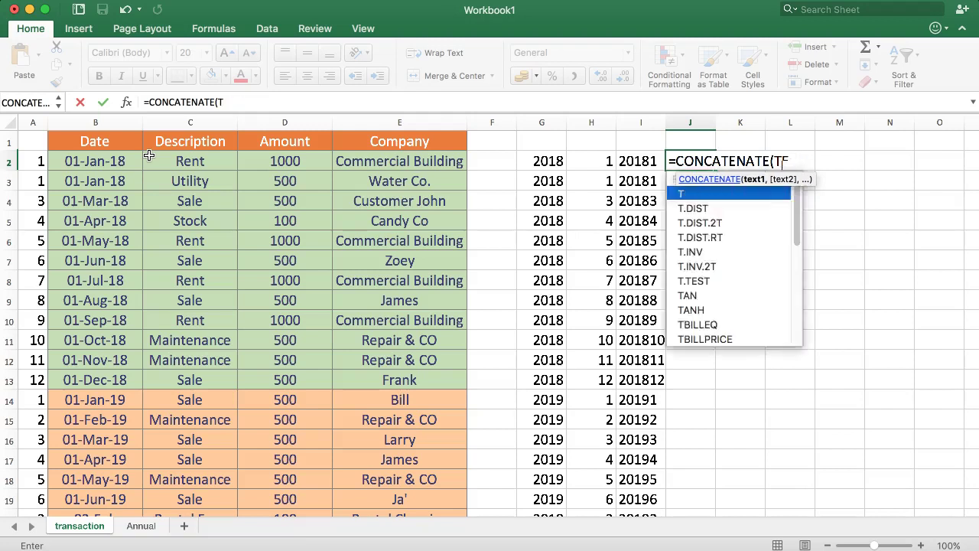
type("YEAR")
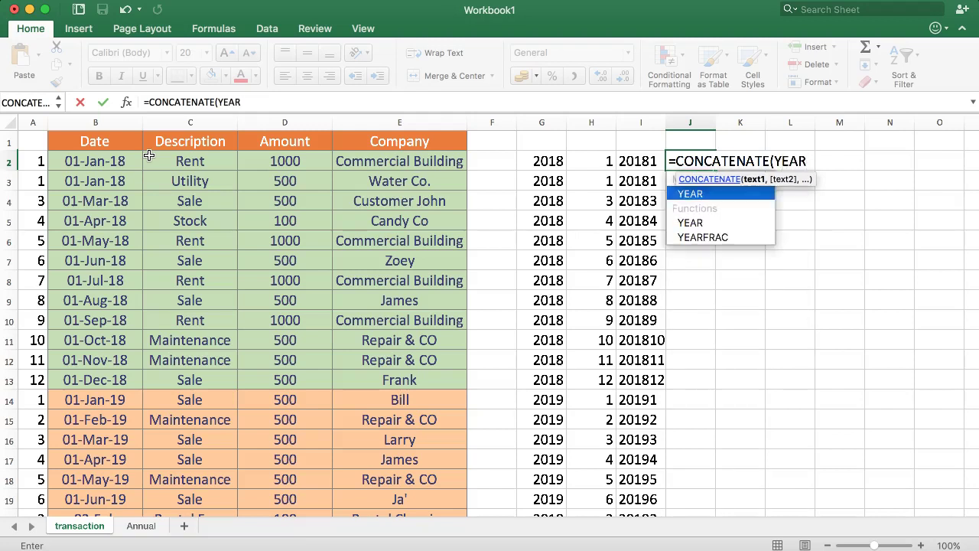
type("(")
left_click(101, 165)
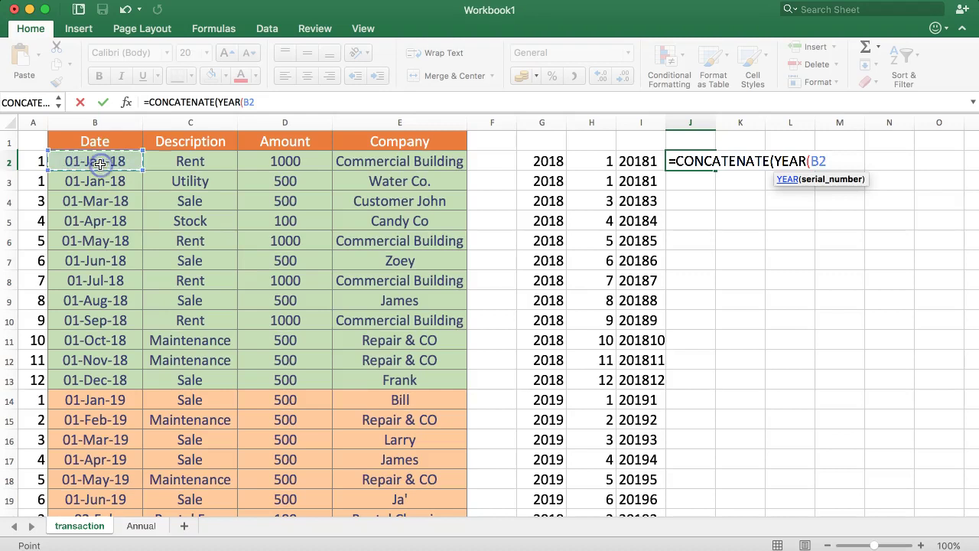
type(")")
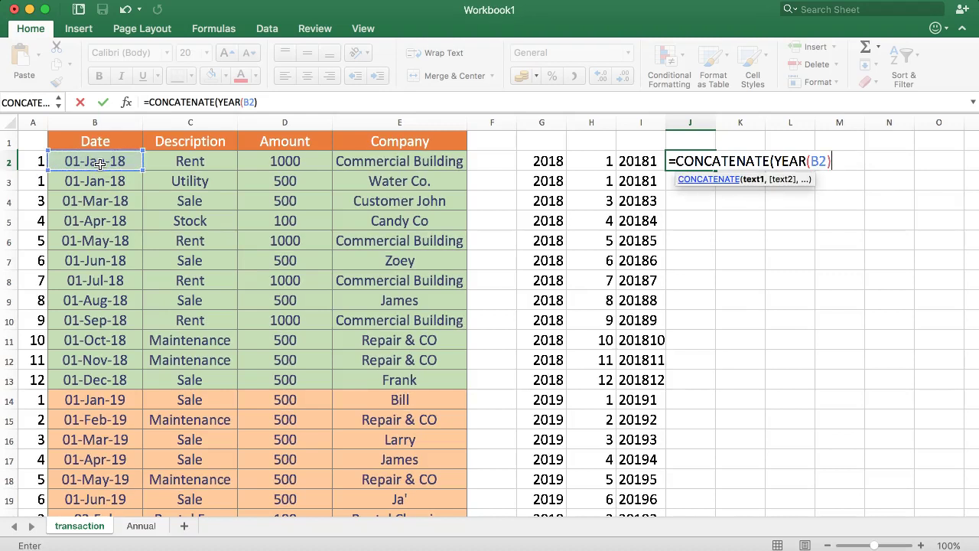
type(",")
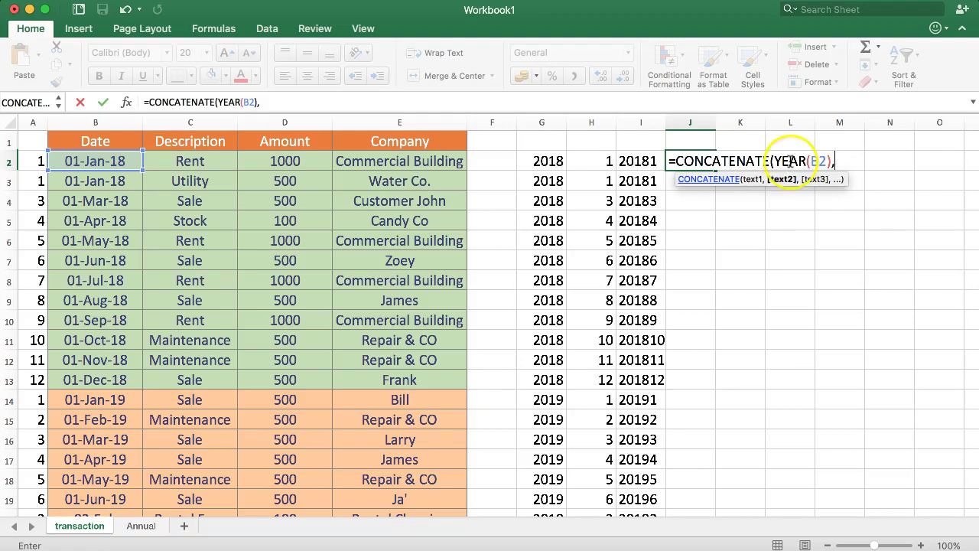
type("MONTH(")
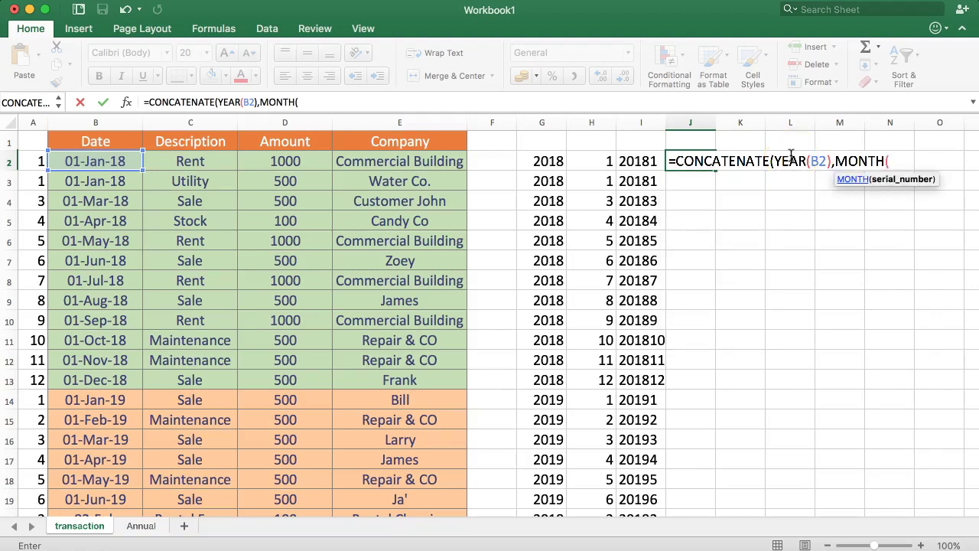
left_click(116, 161)
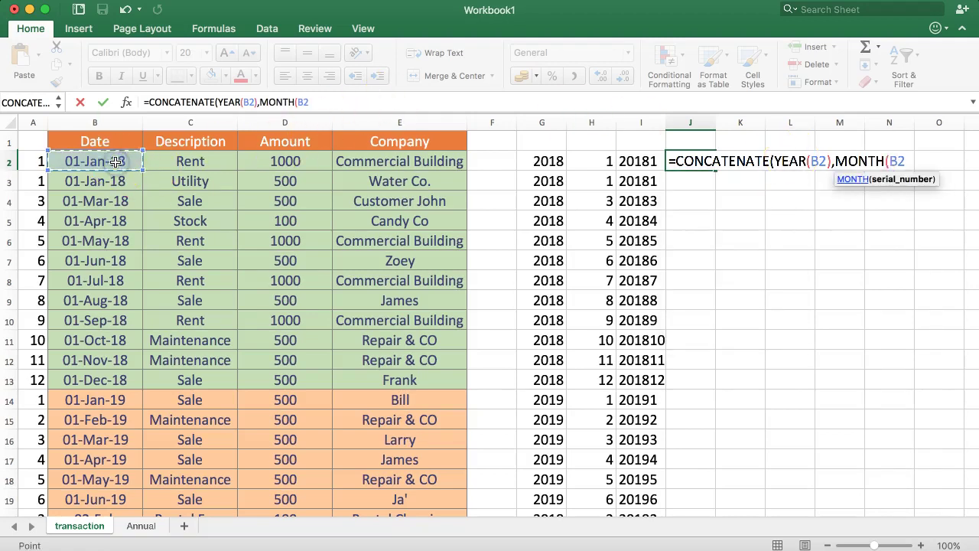
type(")")
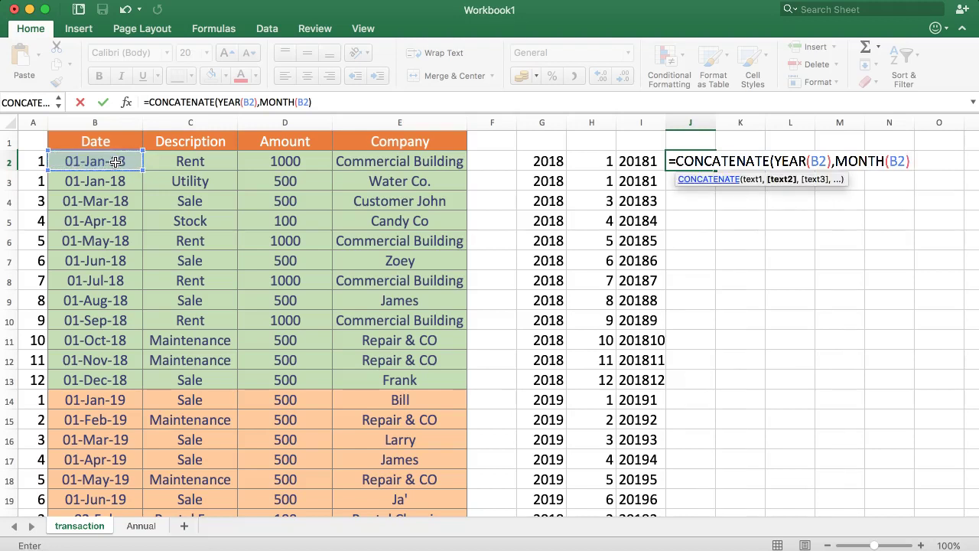
type(")")
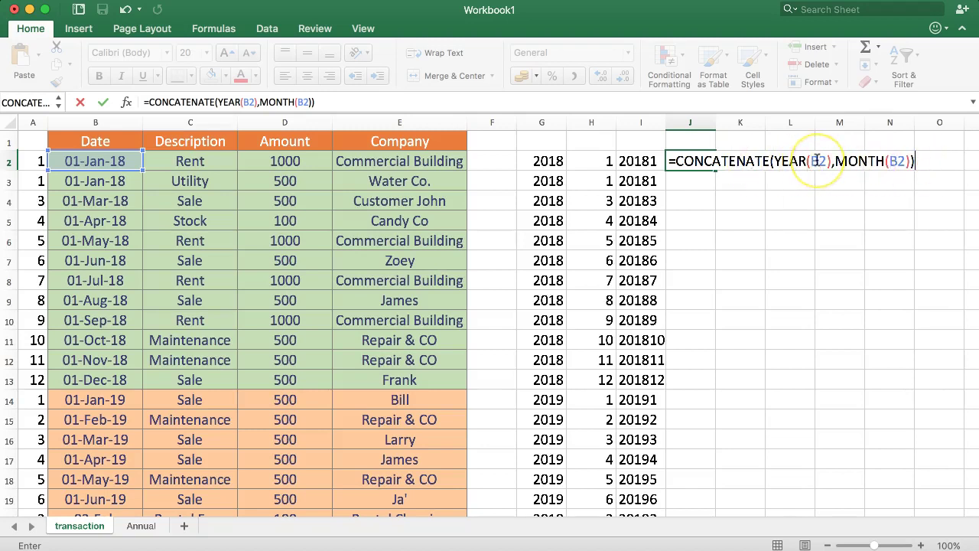
key("Return")
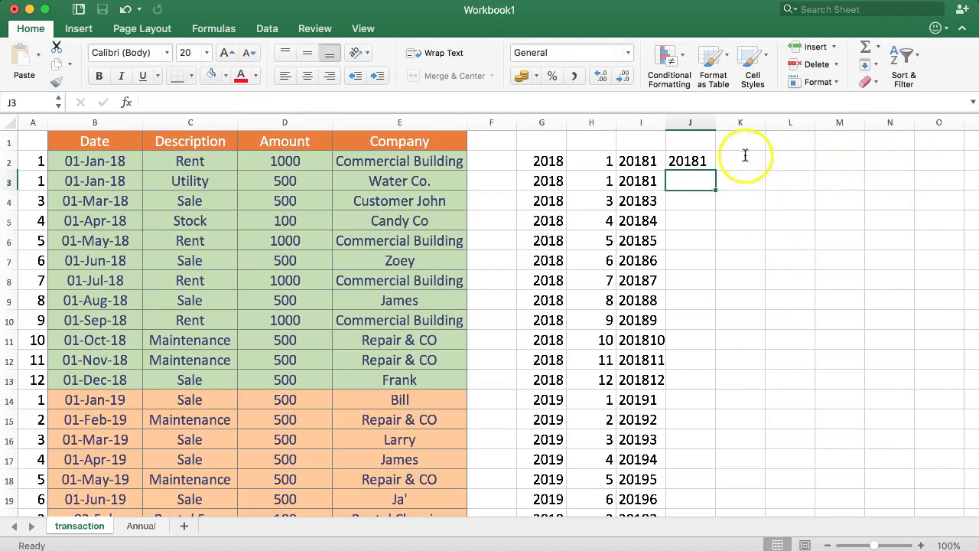
Compare the formulas behind the combined values in I2 and J2, and check the year formula in G2.
left_click(641, 161)
left_click(688, 161)
left_click(650, 160)
left_click(679, 162)
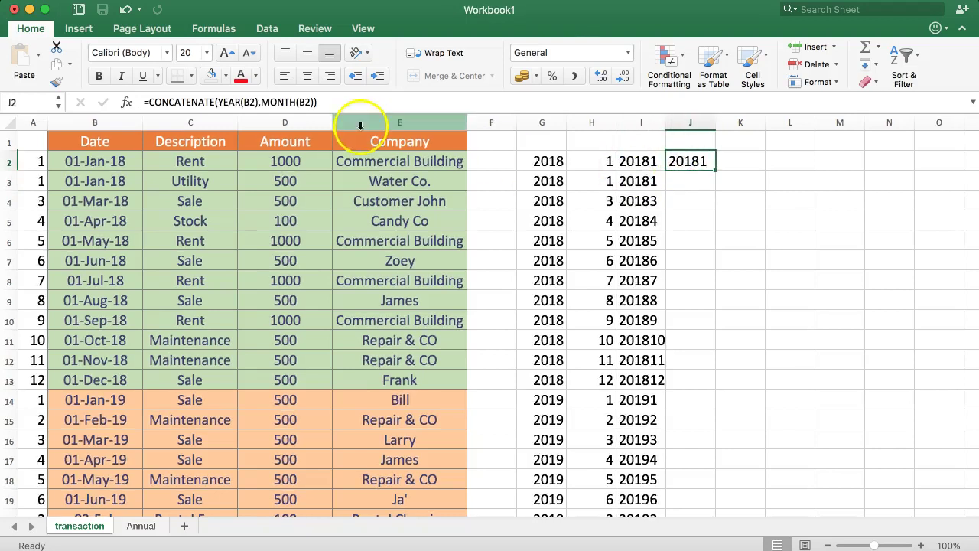
left_click(547, 164)
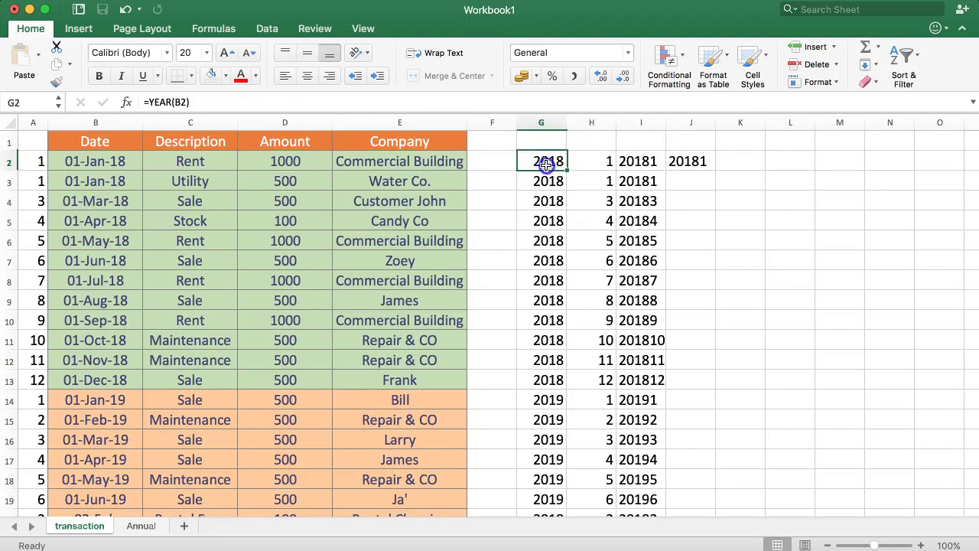
left_click(685, 162)
Clear the separate year, month and combined helper values from cells G2, H2 and I2.
left_click(563, 164)
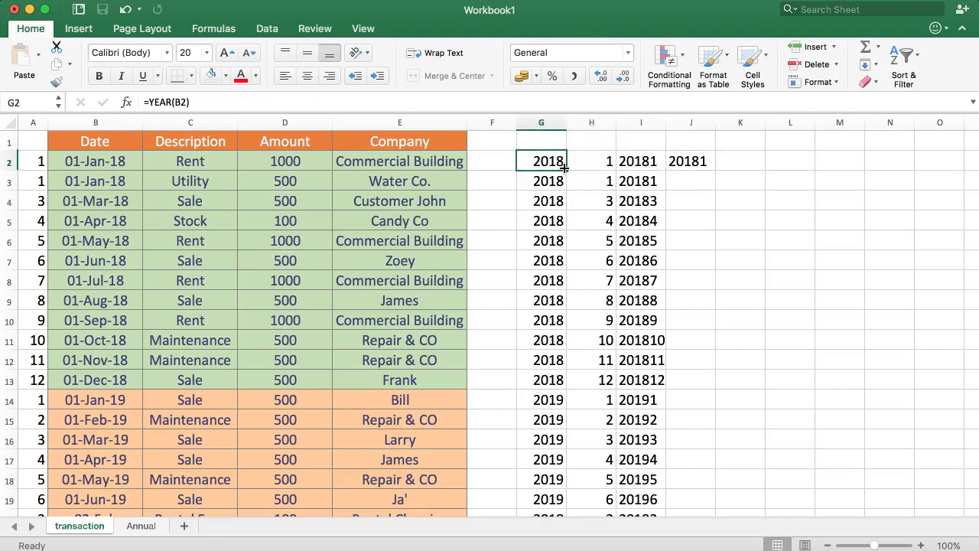
key("Delete")
left_click(583, 161)
key("Delete")
Copy the CONCATENATE formula from J2 and paste it over the month formula in cell A2 of the transaction sheet.
left_click(672, 163)
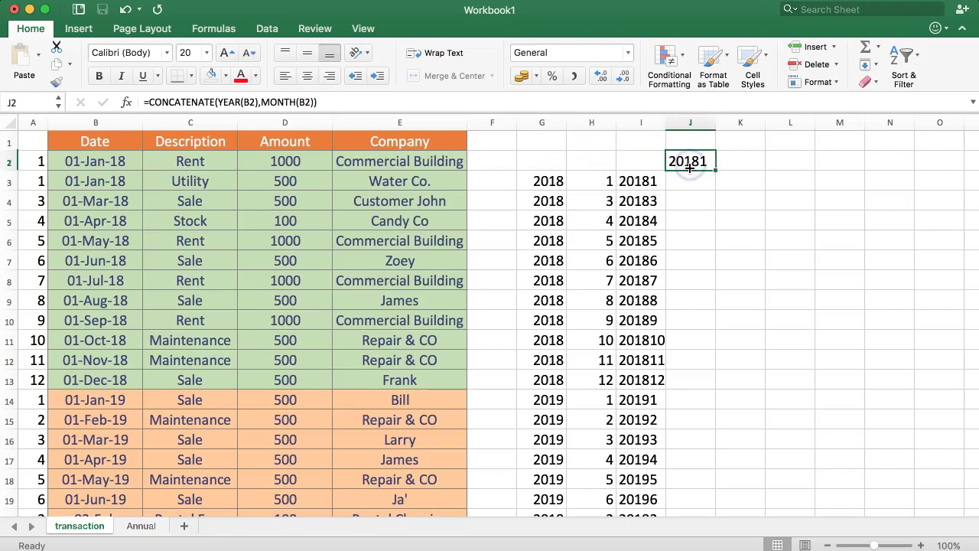
left_click_drag(344, 103, 131, 102)
key("super+c")
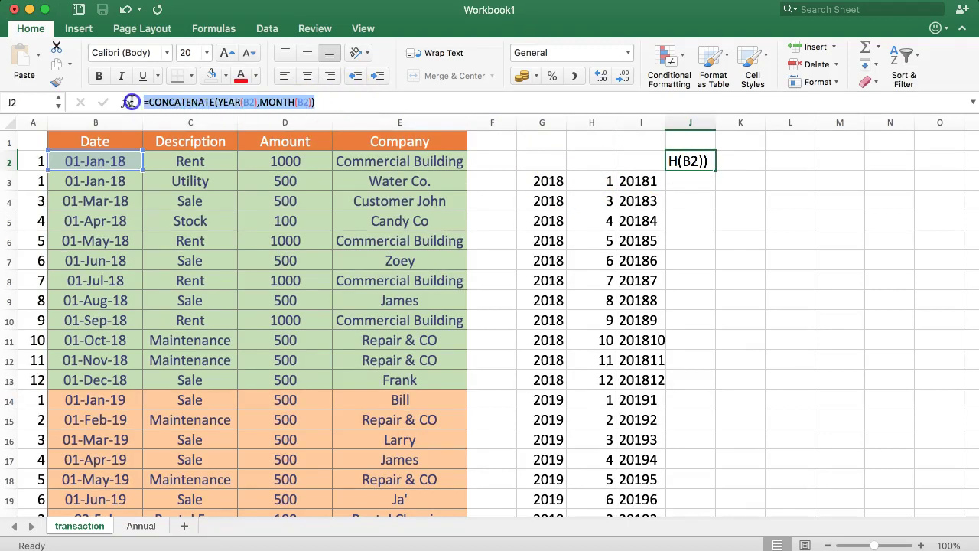
left_click(31, 161)
key("Escape")
left_click(32, 161)
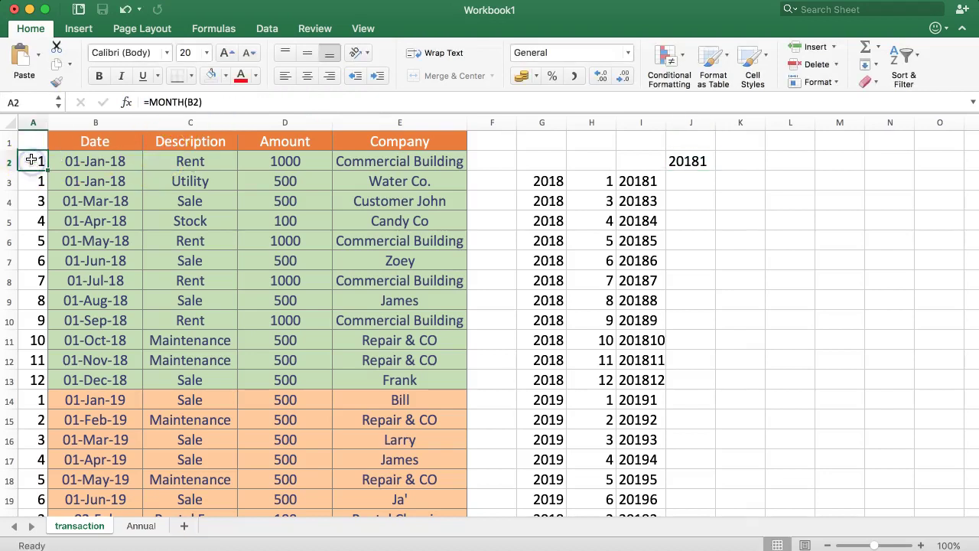
left_click_drag(228, 102, 99, 102)
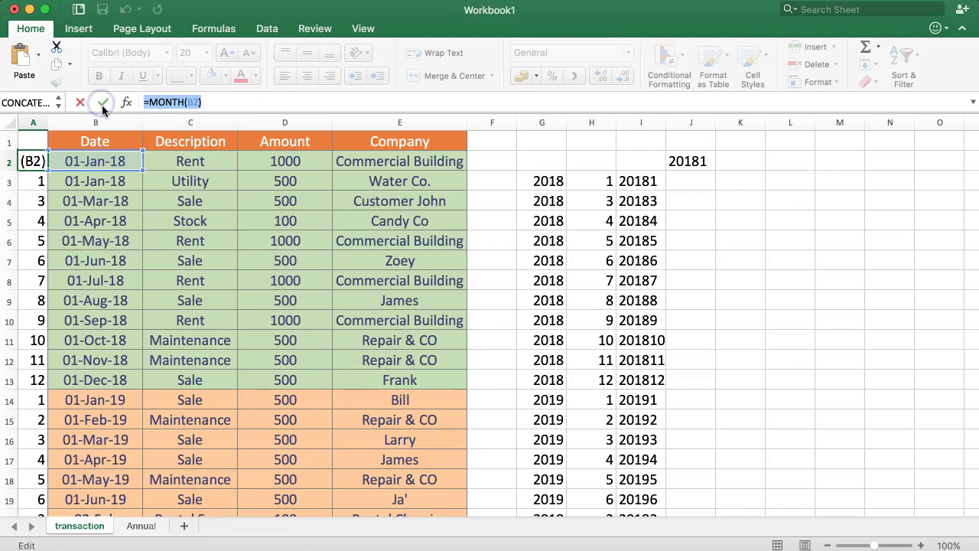
key("super+v")
key("Return")
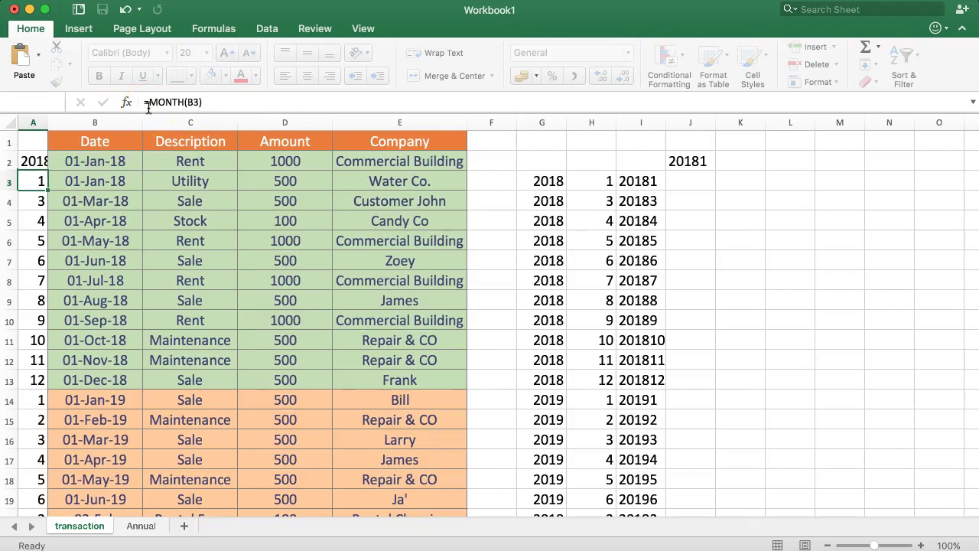
Widen column A to fit the year-month key and fill the A2 formula down all transaction rows.
double_click(48, 124)
left_click_drag(58, 123, 74, 123)
left_click(44, 160)
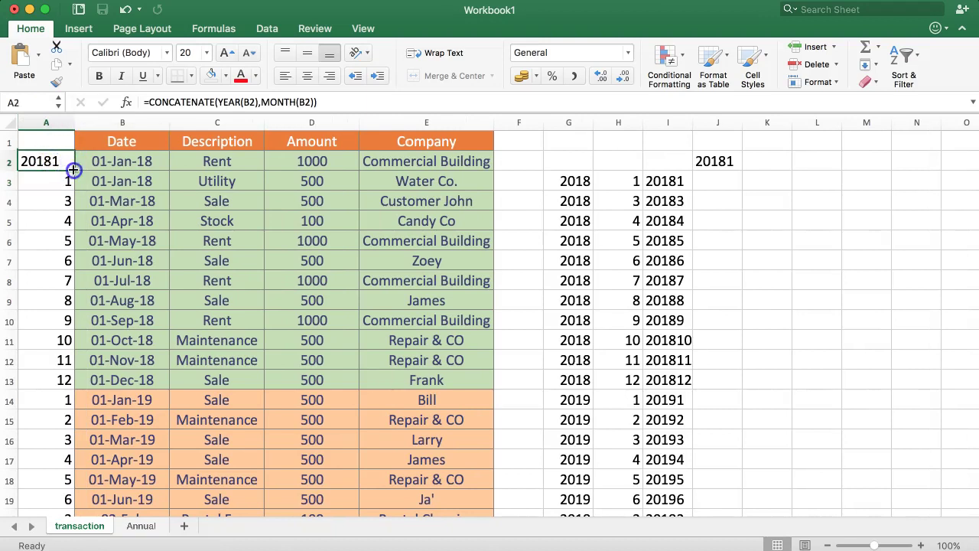
double_click(72, 170)
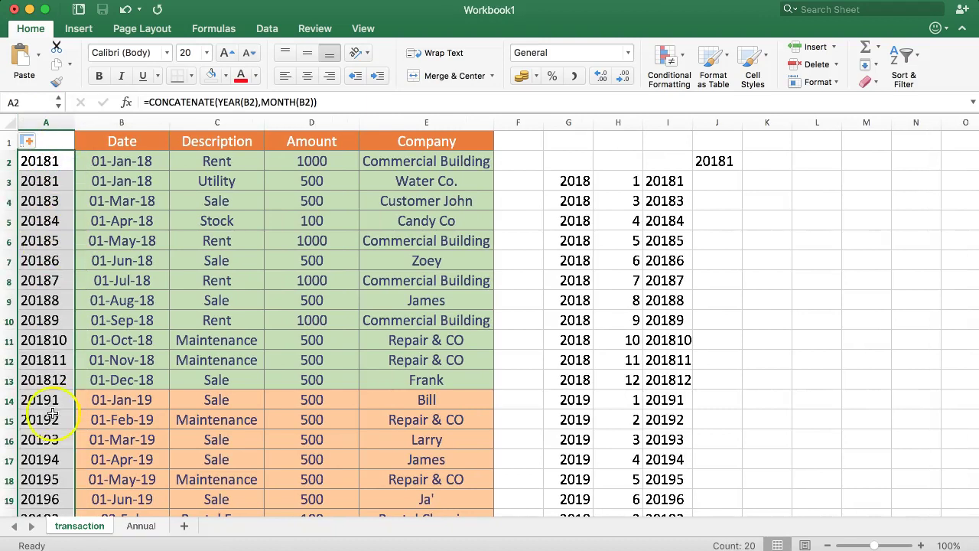
scroll(46, 413, "down", 1)
left_click(43, 439)
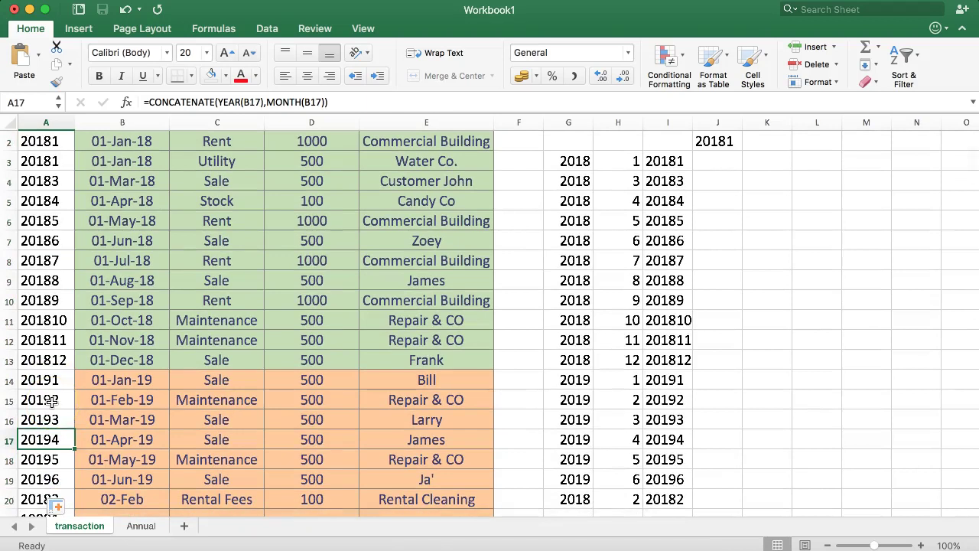
scroll(61, 405, "up", 1)
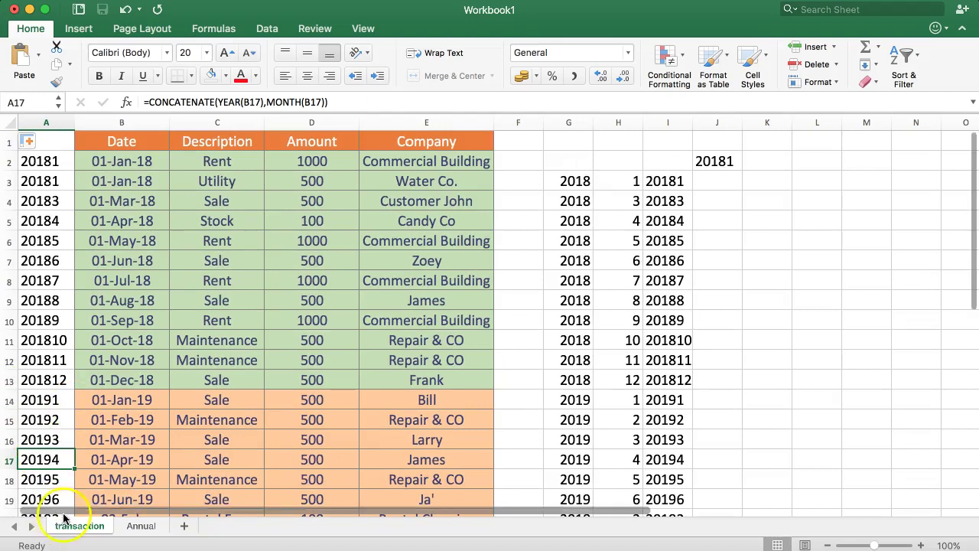
Examine the Annual sheet's Total Expense and Total Sales columns, its dates and the formulas in the Month column.
left_click(130, 527)
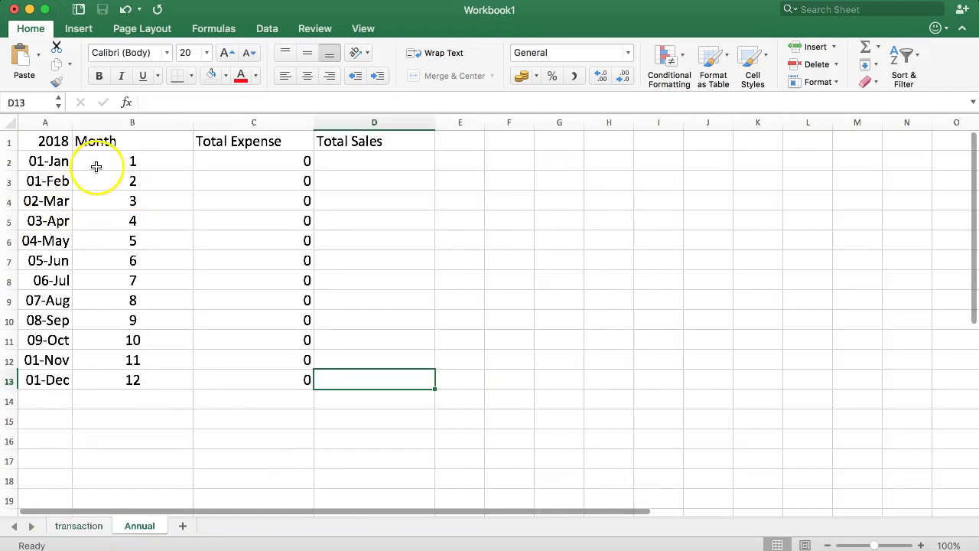
left_click_drag(227, 163, 234, 393)
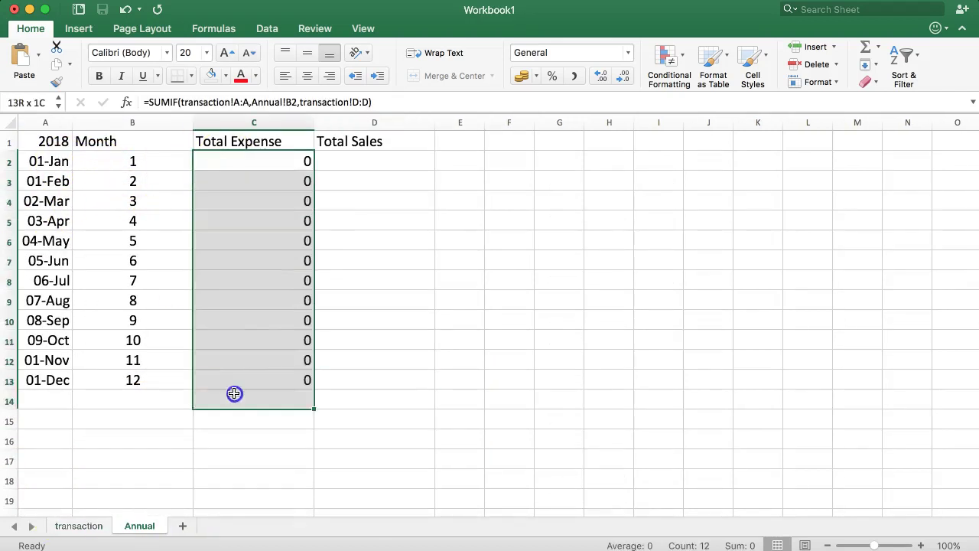
left_click_drag(341, 167, 321, 407)
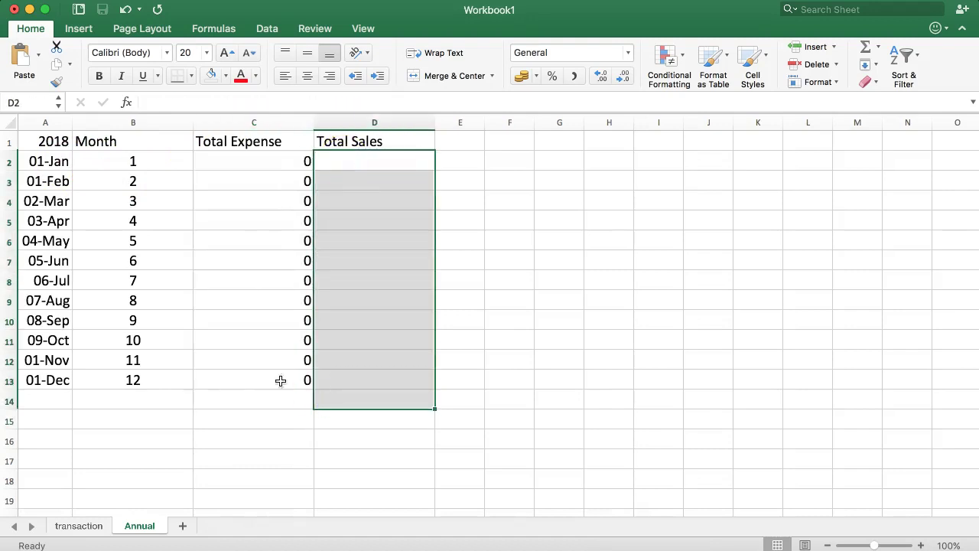
left_click_drag(39, 398, 50, 457)
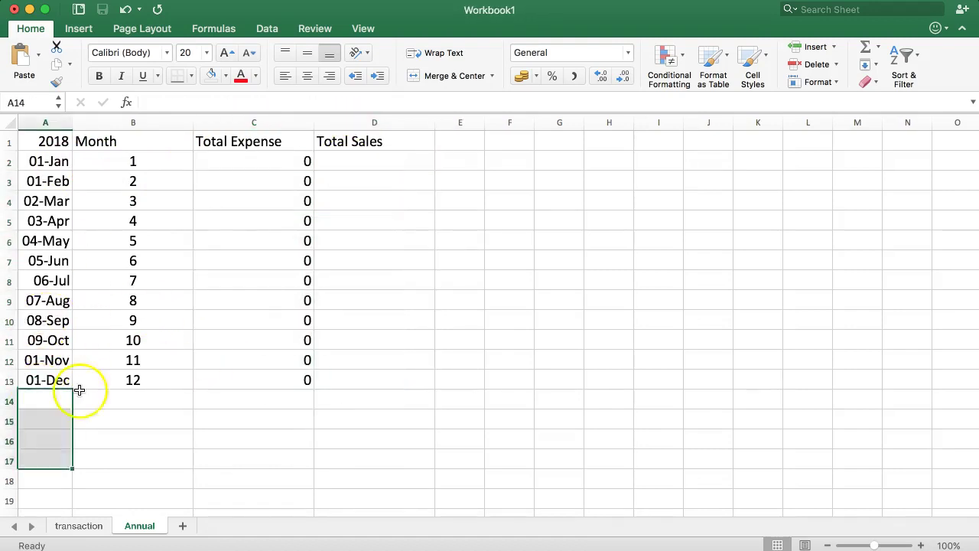
left_click(103, 382)
left_click(182, 253)
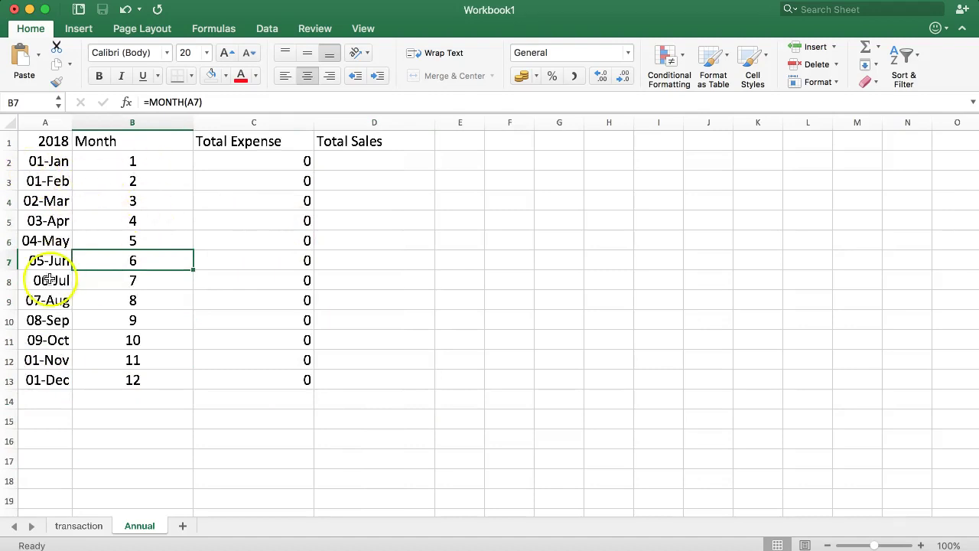
left_click(127, 159)
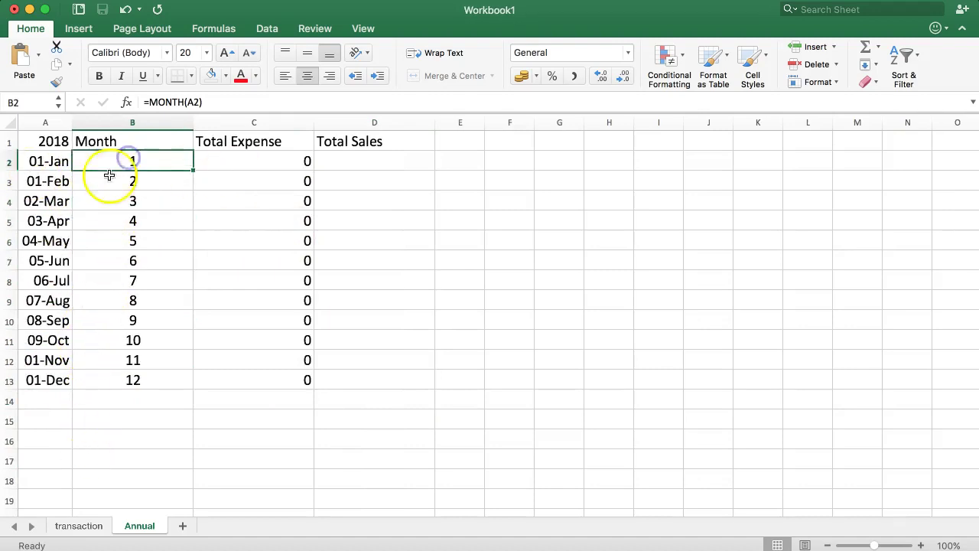
left_click(125, 146)
left_click(121, 158)
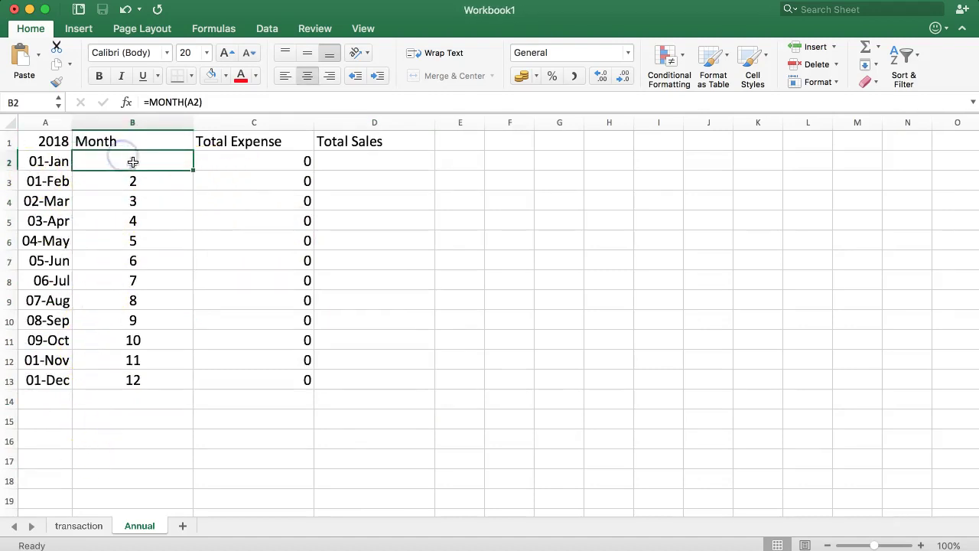
left_click(53, 159)
left_click(131, 160)
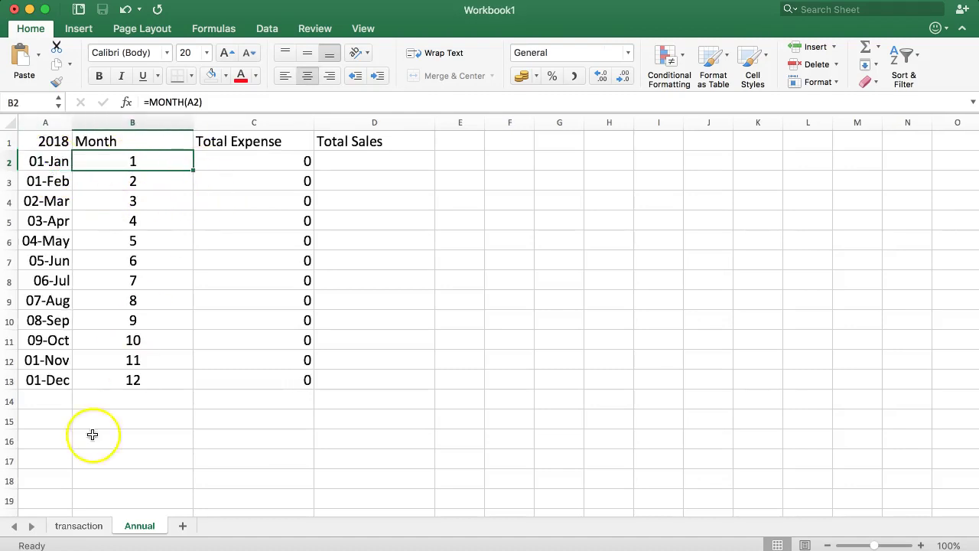
Compare the year-month keys in column A of the transaction sheet with the dates and Month formula on the Annual sheet.
left_click(76, 526)
left_click_drag(43, 161, 45, 400)
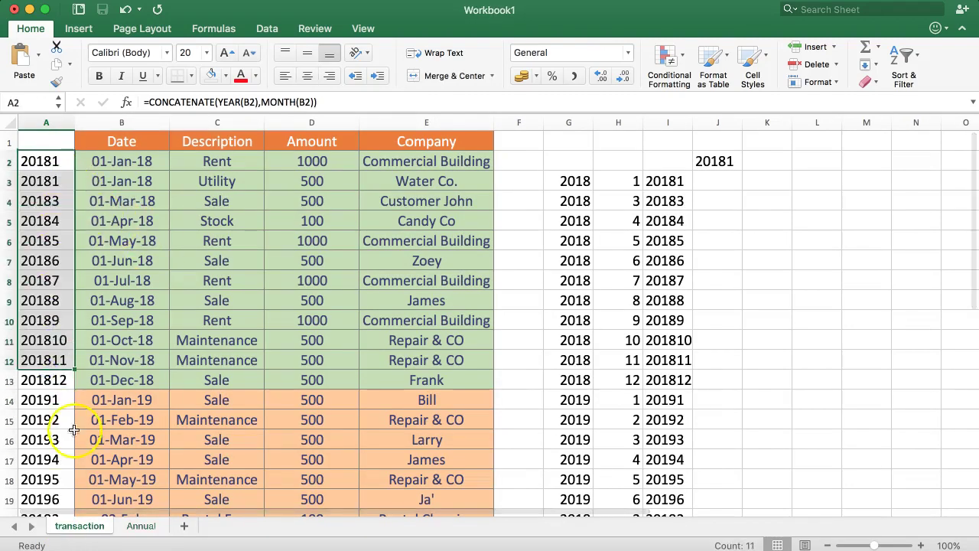
left_click(141, 526)
left_click_drag(46, 161, 54, 361)
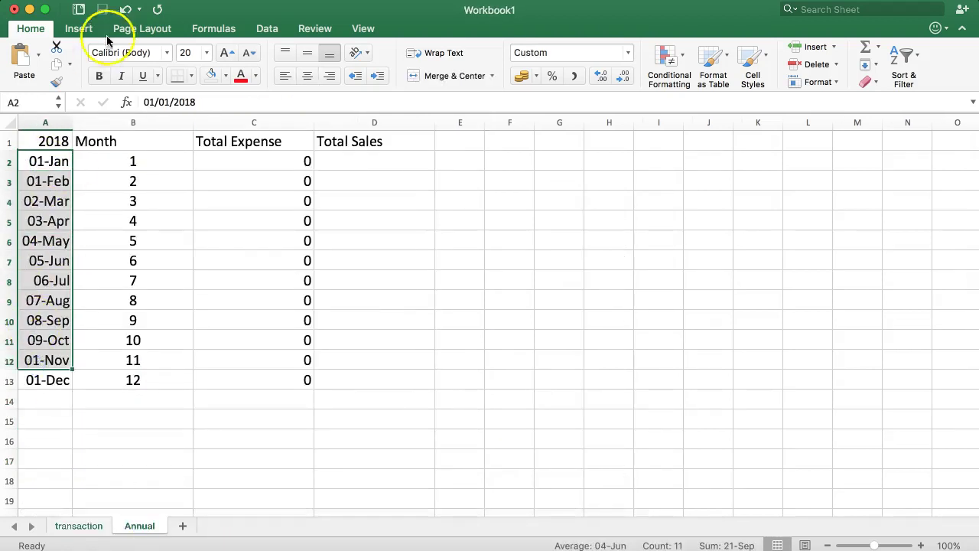
left_click(48, 161)
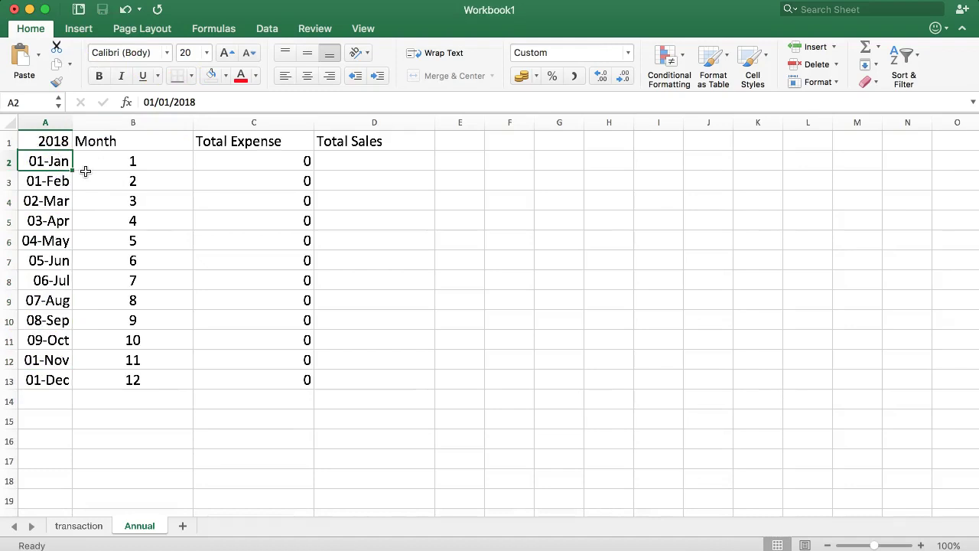
left_click(97, 164)
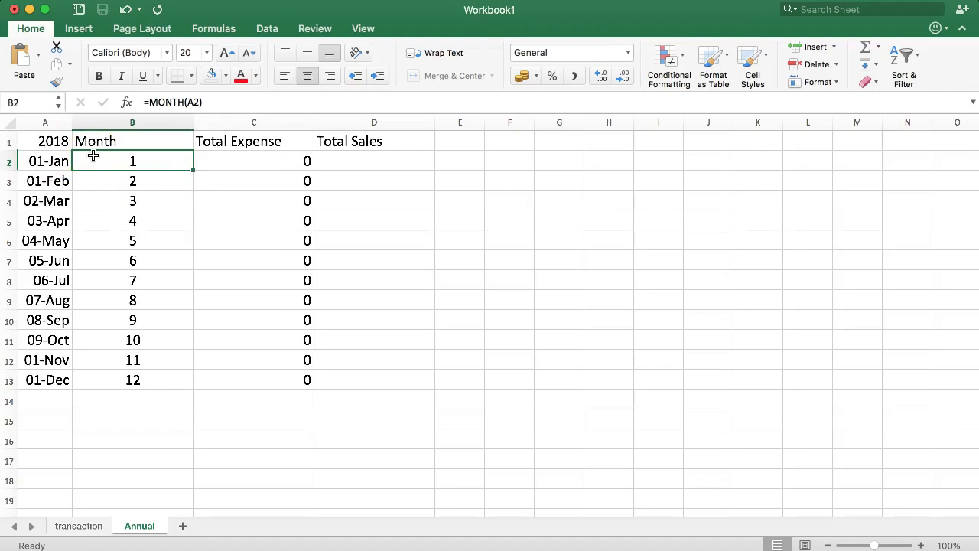
left_click(54, 160)
left_click(102, 165)
left_click(26, 162)
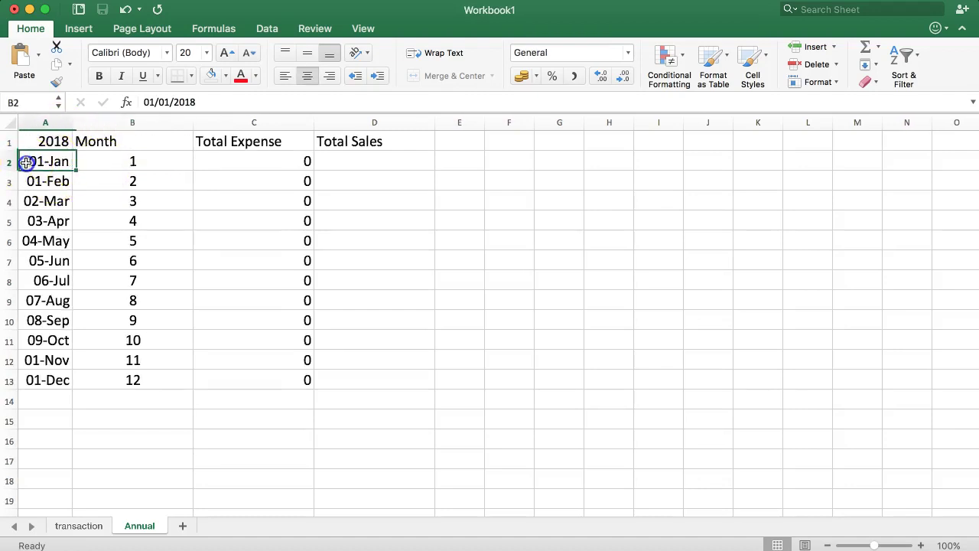
left_click(90, 161)
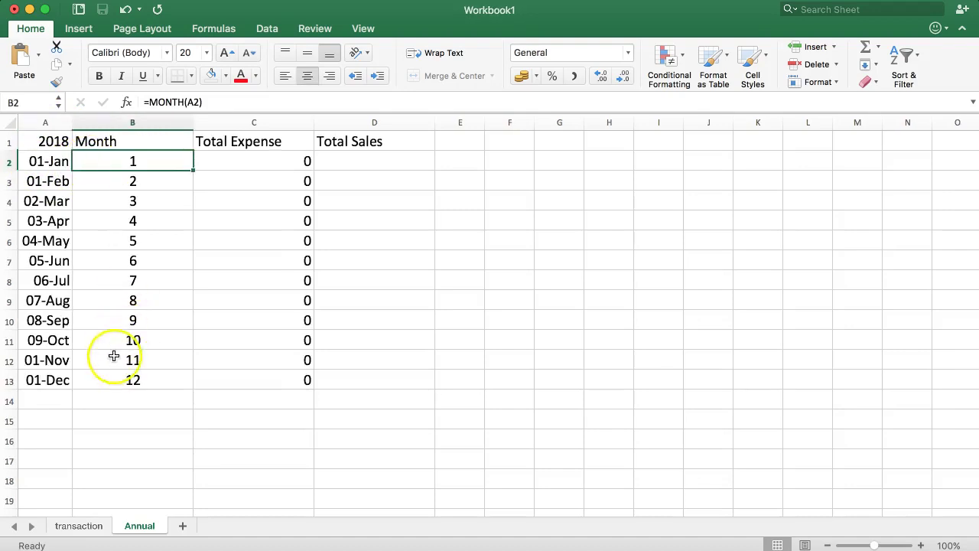
left_click(77, 526)
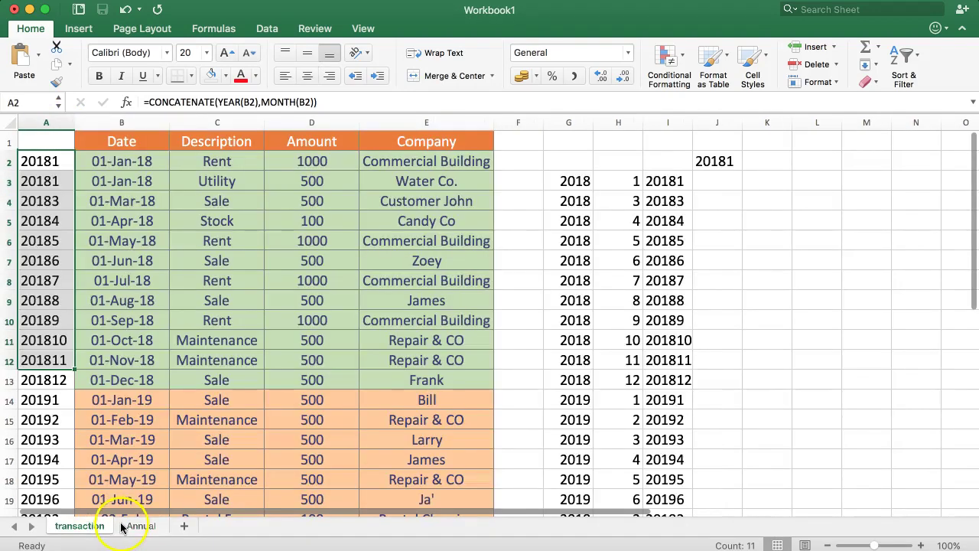
Insert a blank column before the date column on the Annual sheet.
left_click(135, 527)
right_click(38, 123)
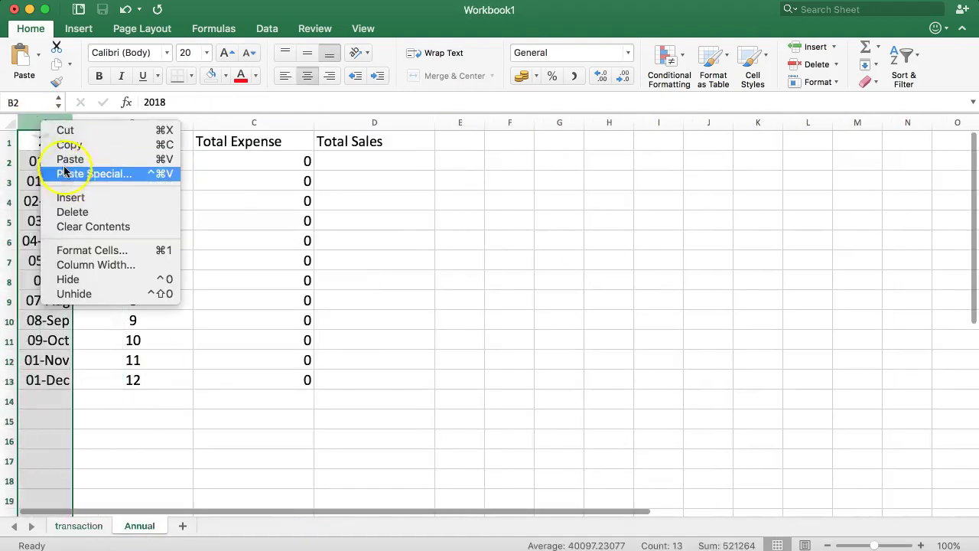
left_click(69, 197)
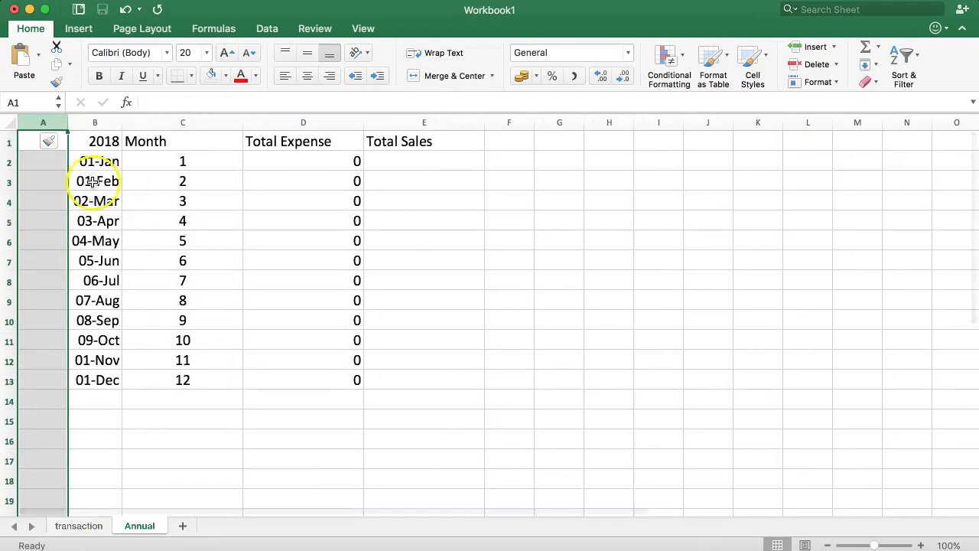
left_click(92, 161)
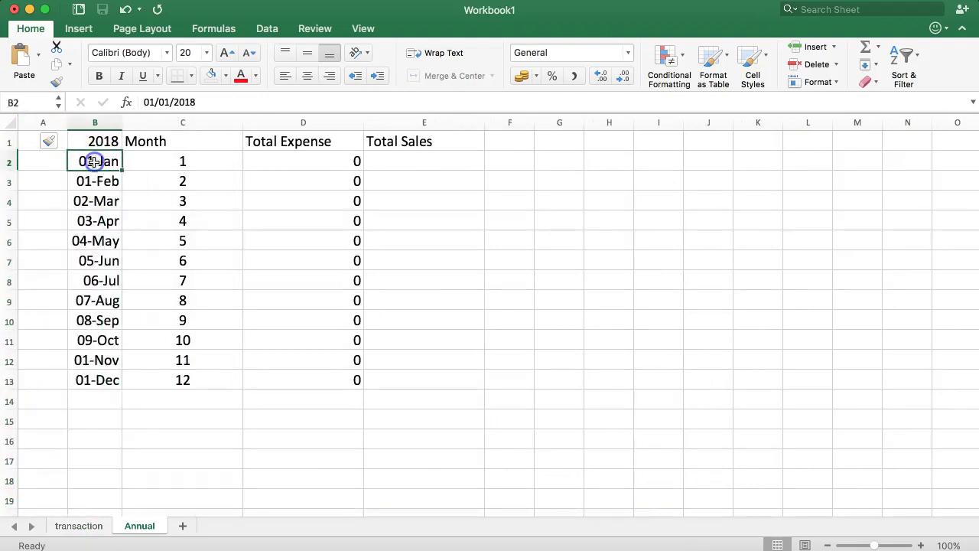
left_click(48, 164)
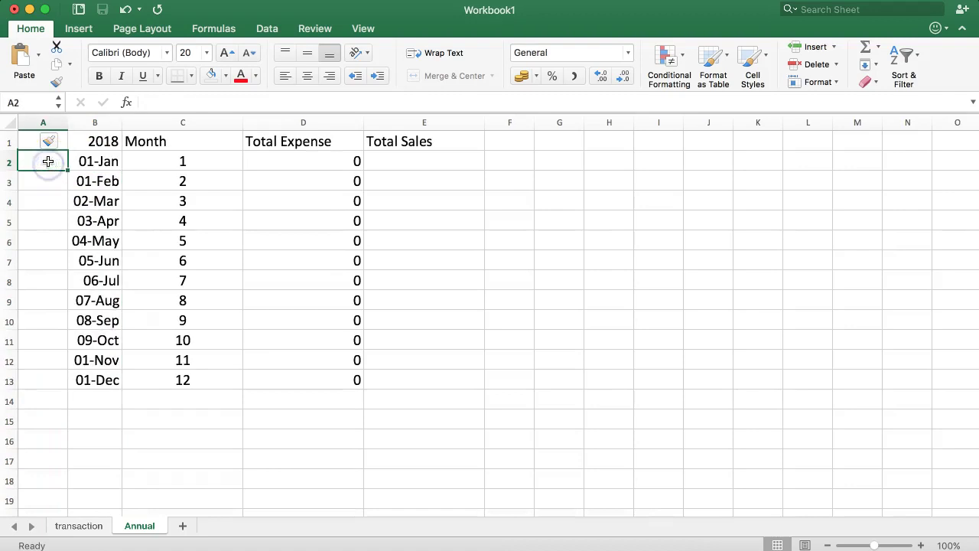
type("=")
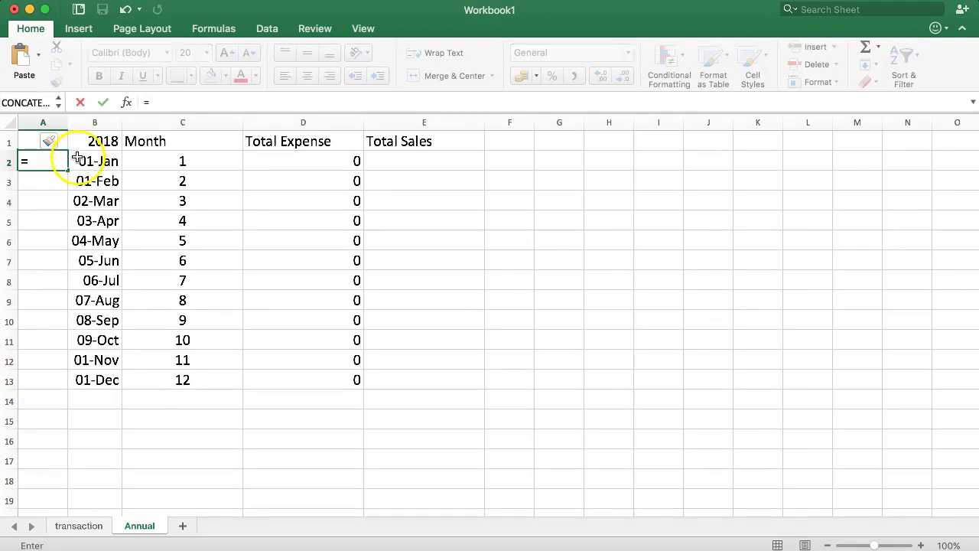
key("Escape")
left_click_drag(80, 161, 98, 378)
Begin a CONCATENATE formula in cell A2 of the Annual sheet.
left_click(52, 160)
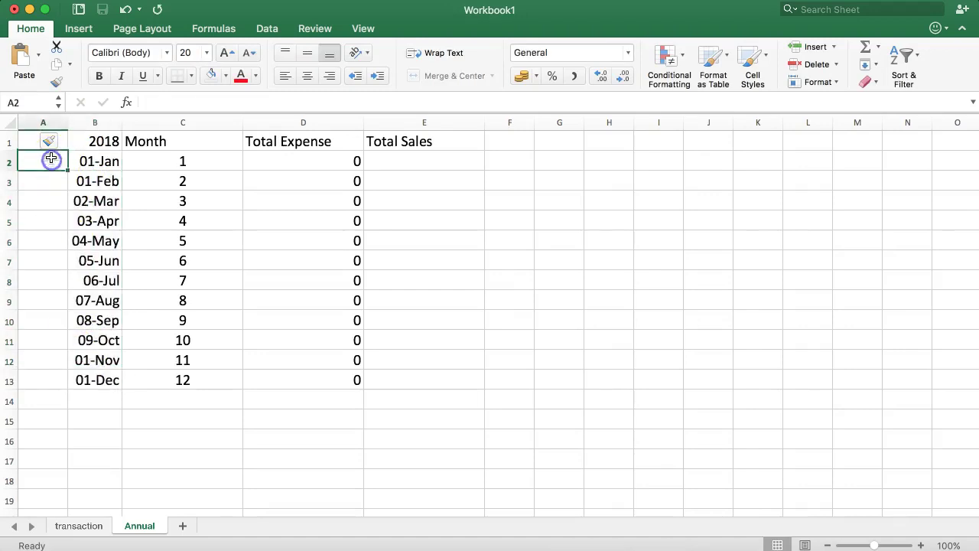
type("=")
left_click(93, 161)
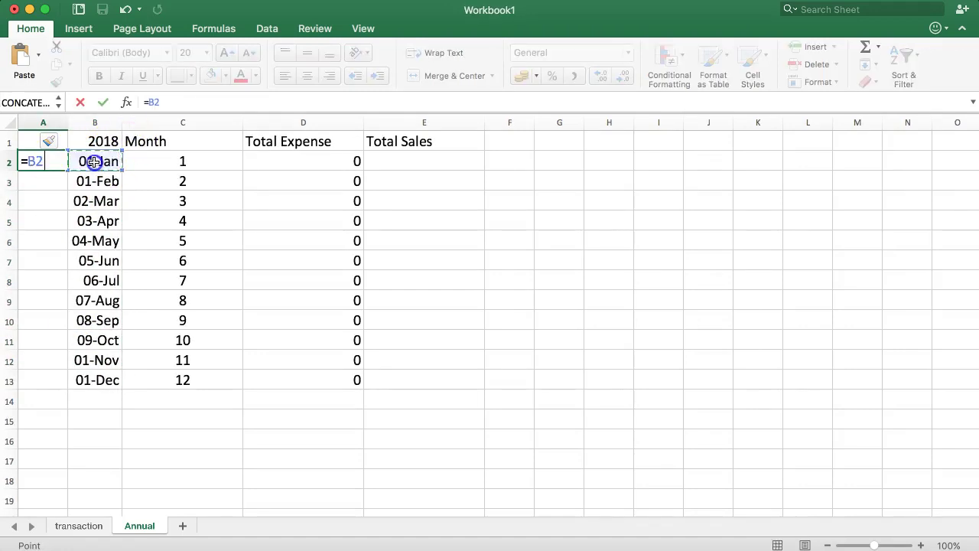
key("BackSpace")
key("BackSpace")
type("C")
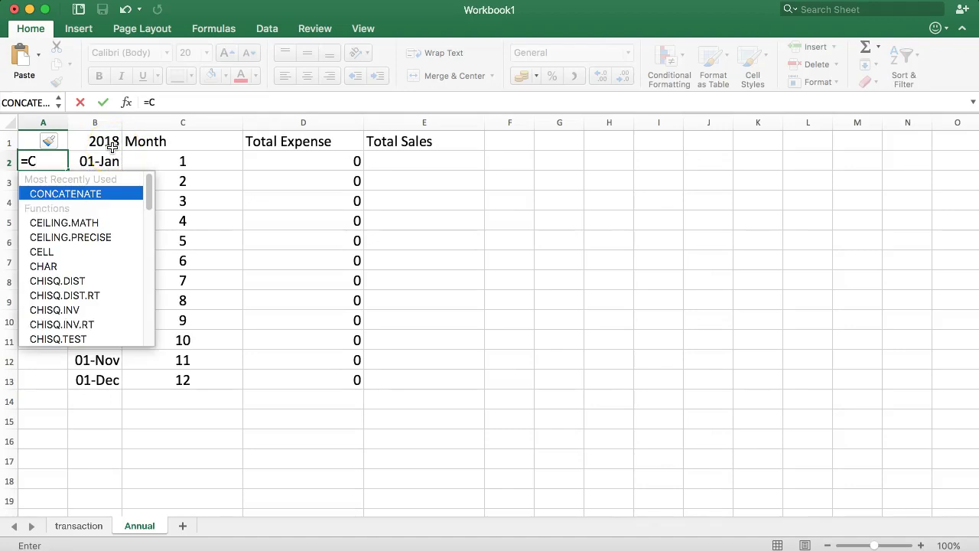
type("ONCATENATE(")
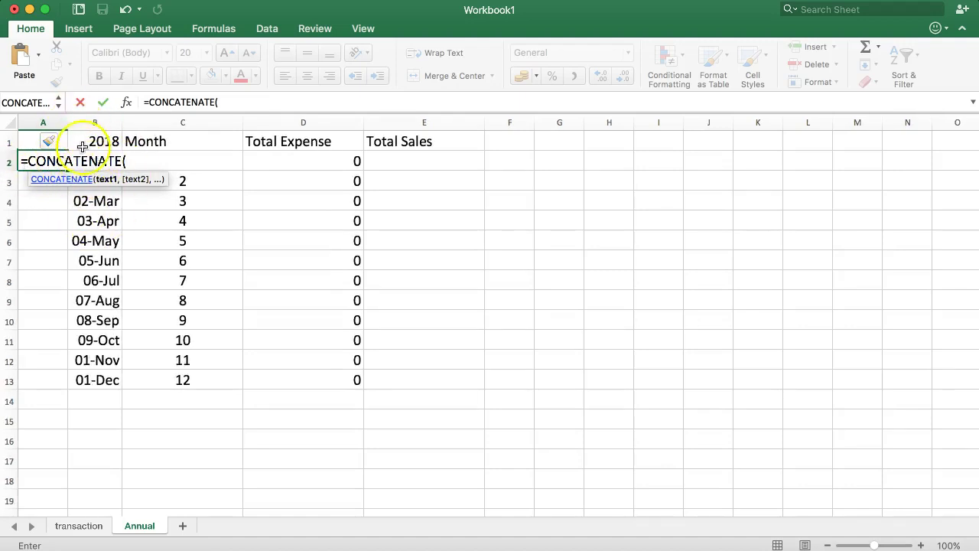
Add YEAR(B2) as the first argument of the CONCATENATE formula in A2.
left_click(87, 202)
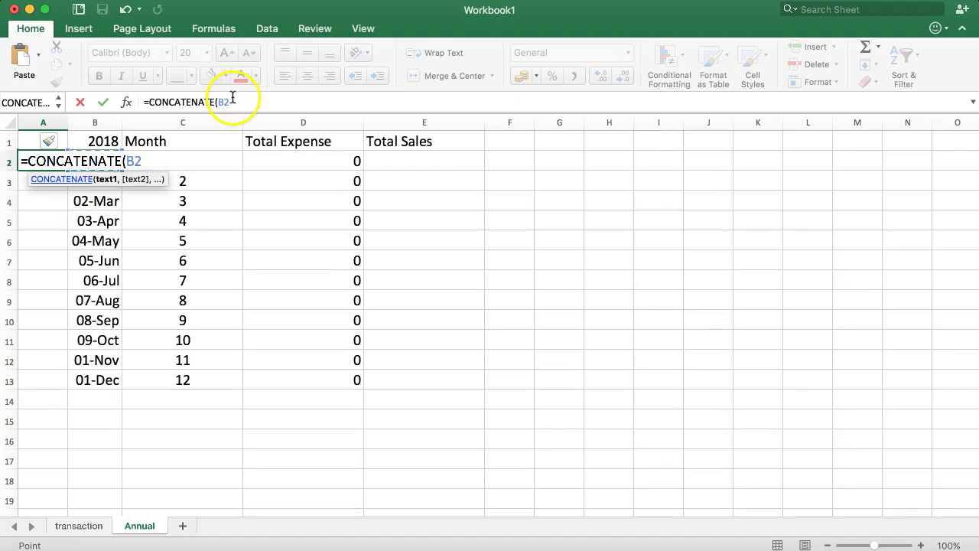
key("BackSpace")
key("BackSpace")
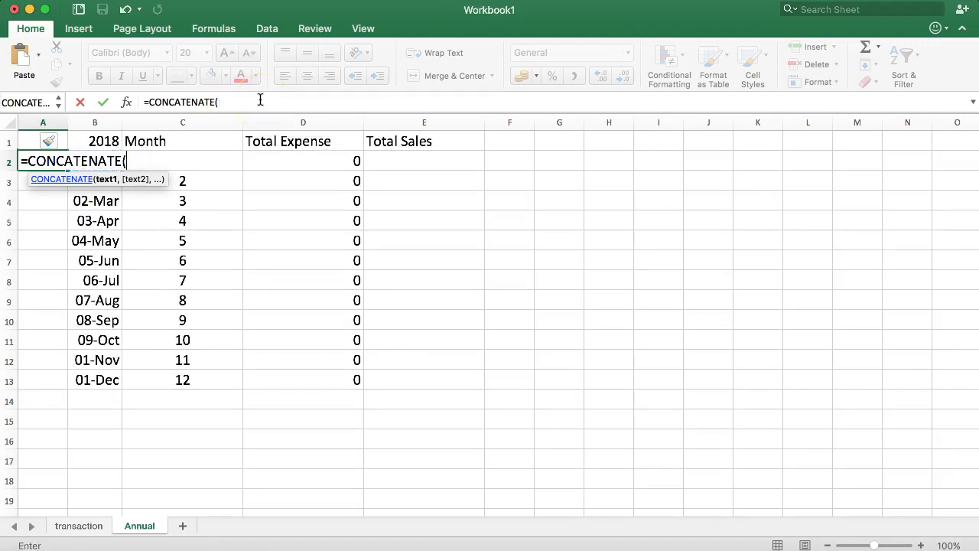
type("YEAR,")
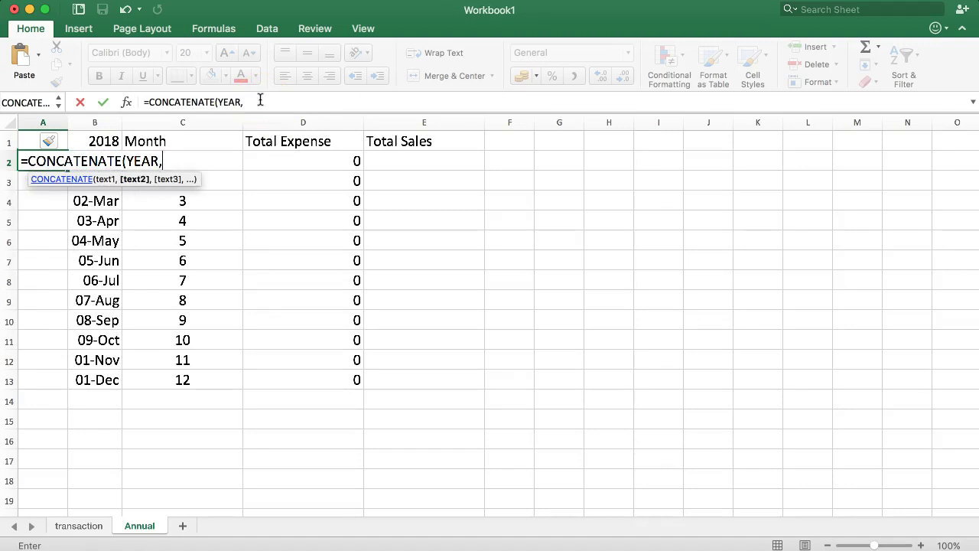
key("BackSpace")
type("(")
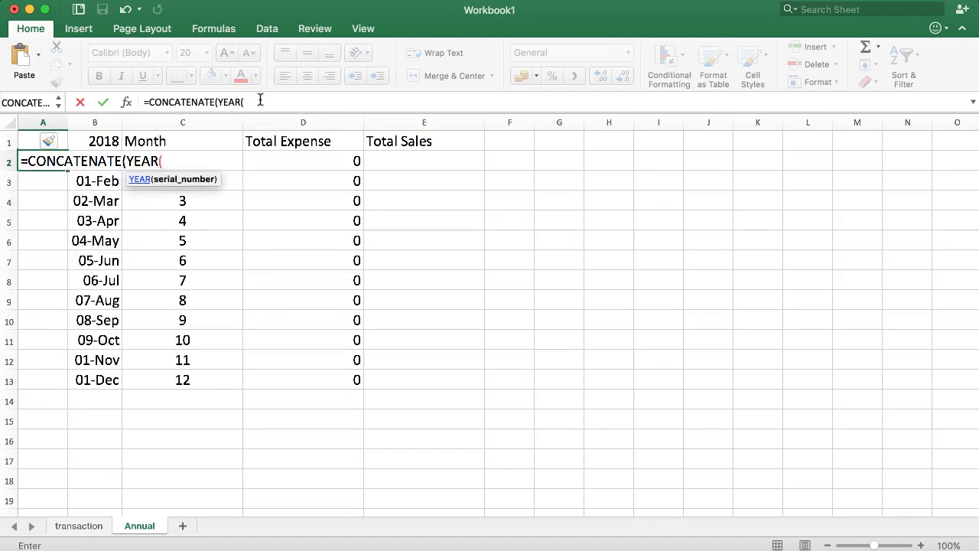
left_click(95, 180)
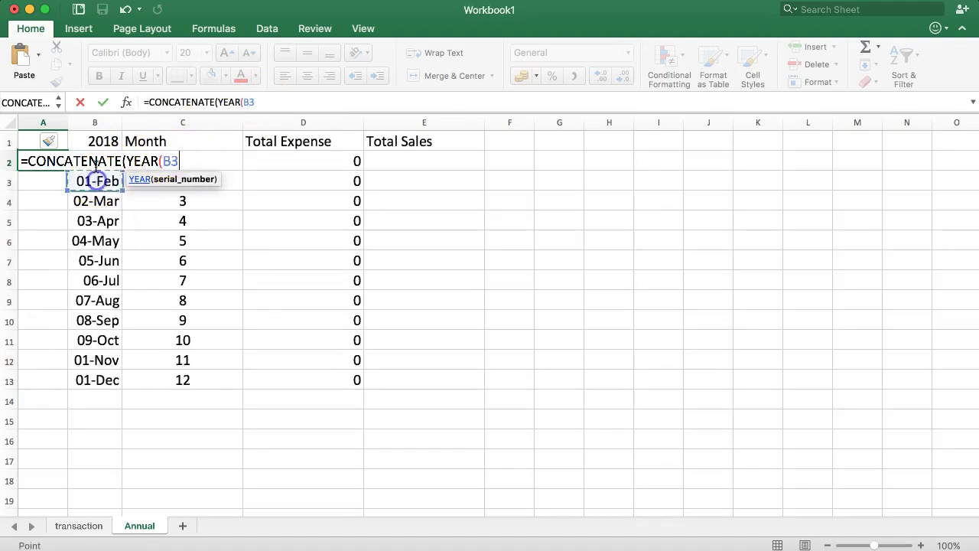
left_click(95, 165)
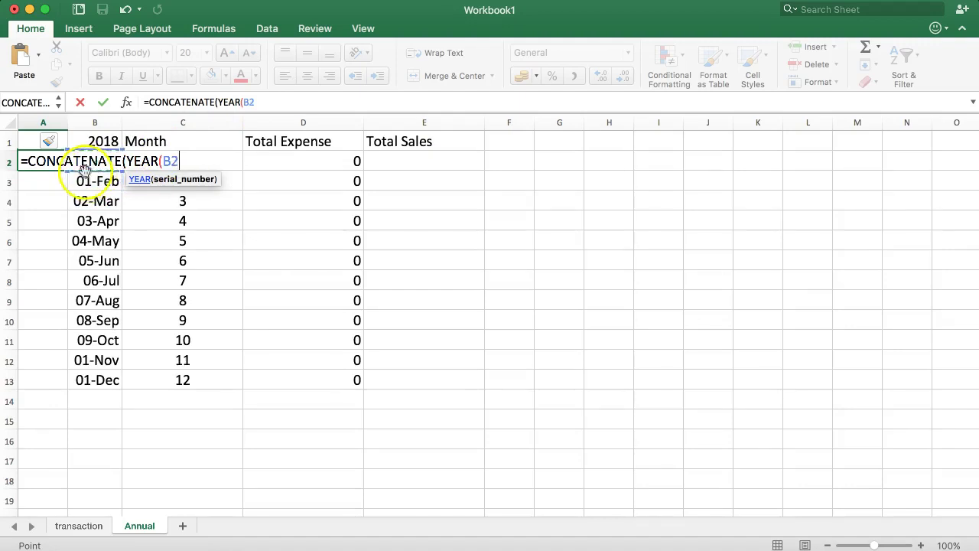
left_click(178, 123)
type(")")
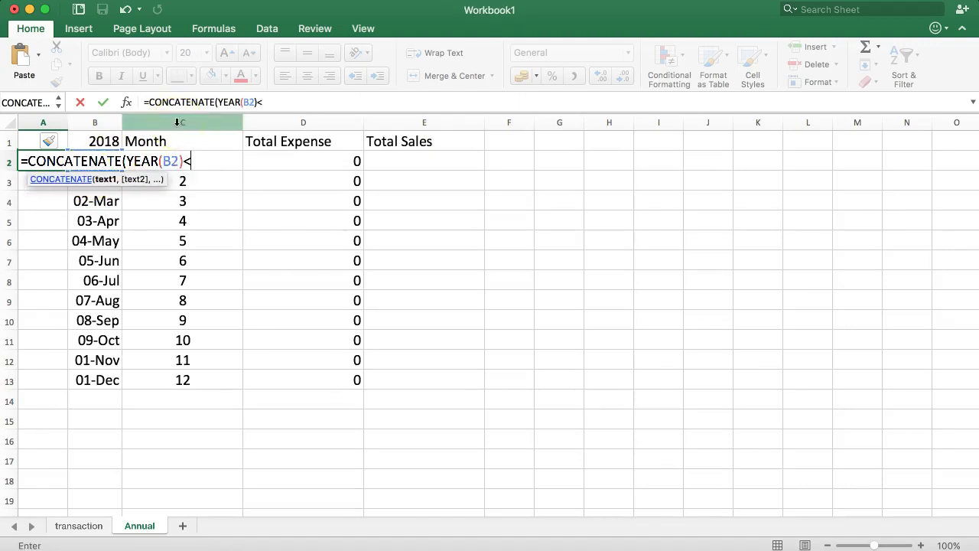
type(",")
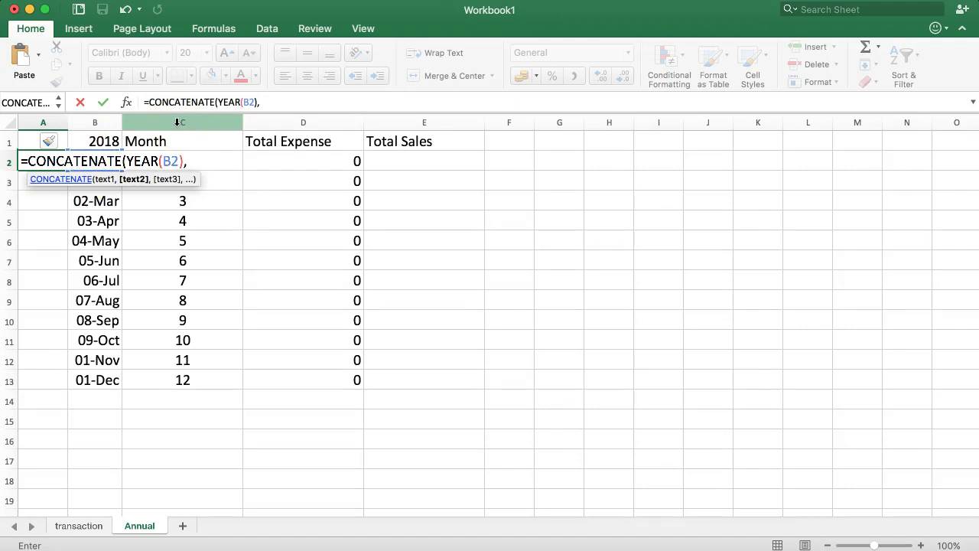
Complete the A2 formula with MONTH(B2) as the second argument and fill it down column A to the December row.
type("MONTH")
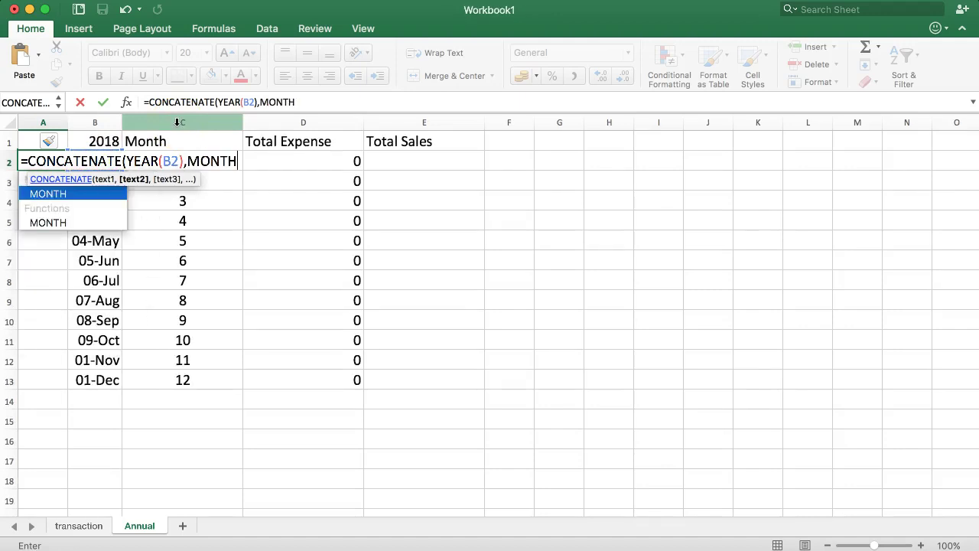
type("(")
left_click(88, 196)
left_click(91, 184)
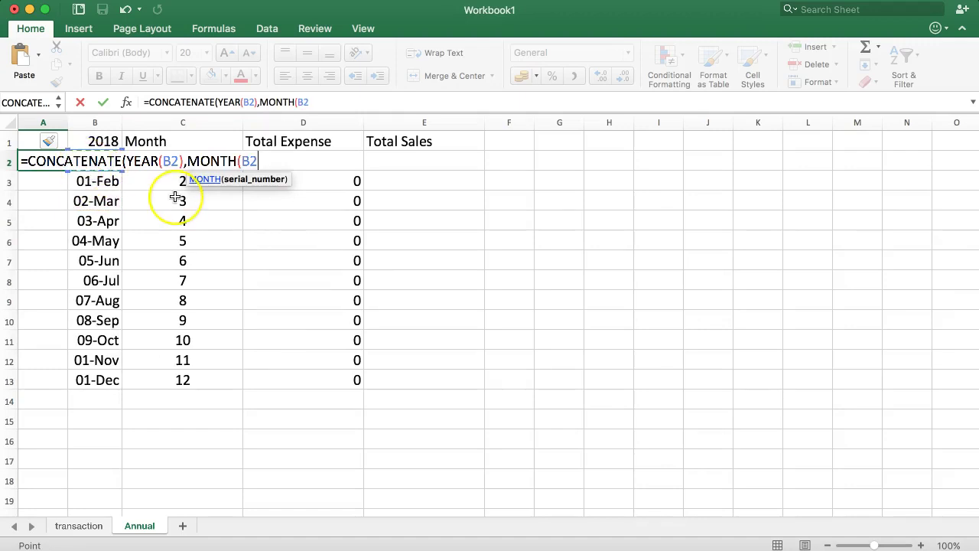
type(")")
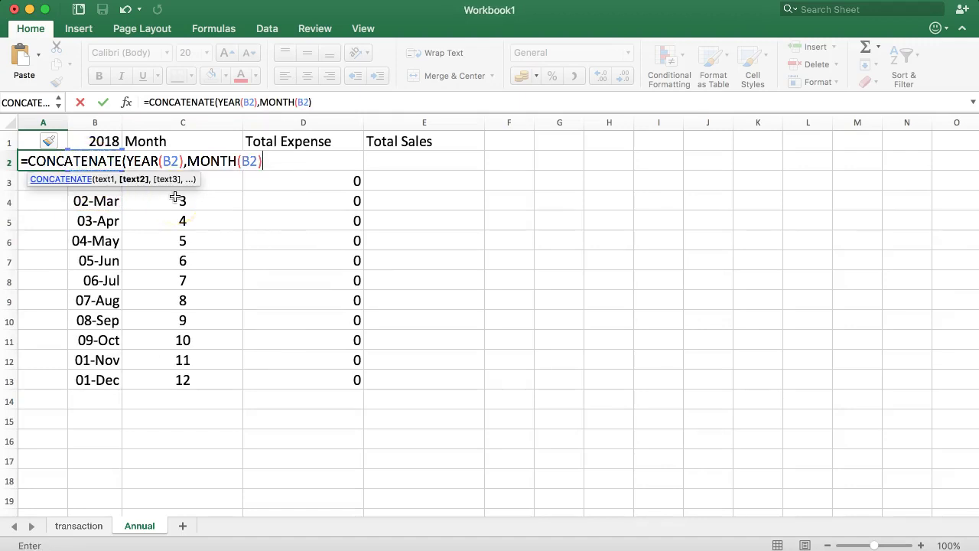
type(")")
key("Return")
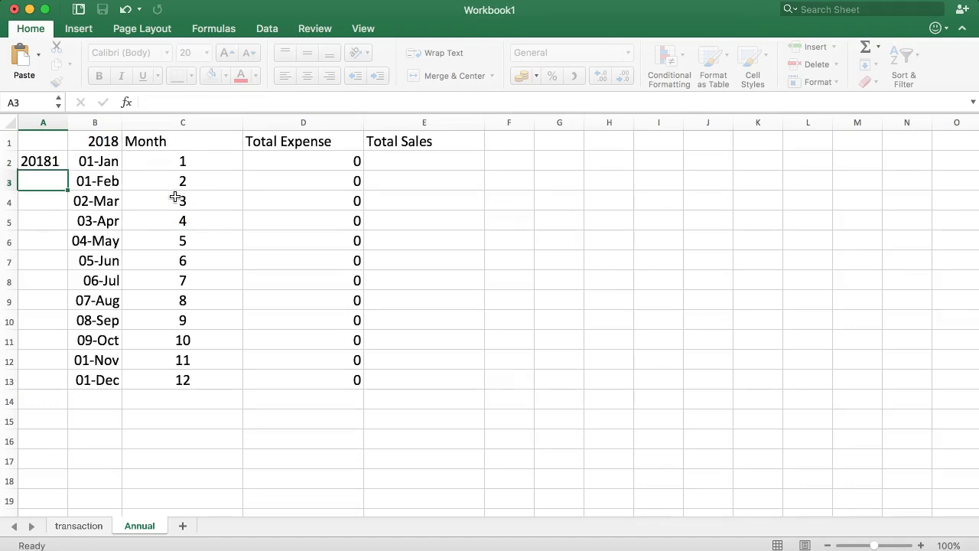
left_click(45, 162)
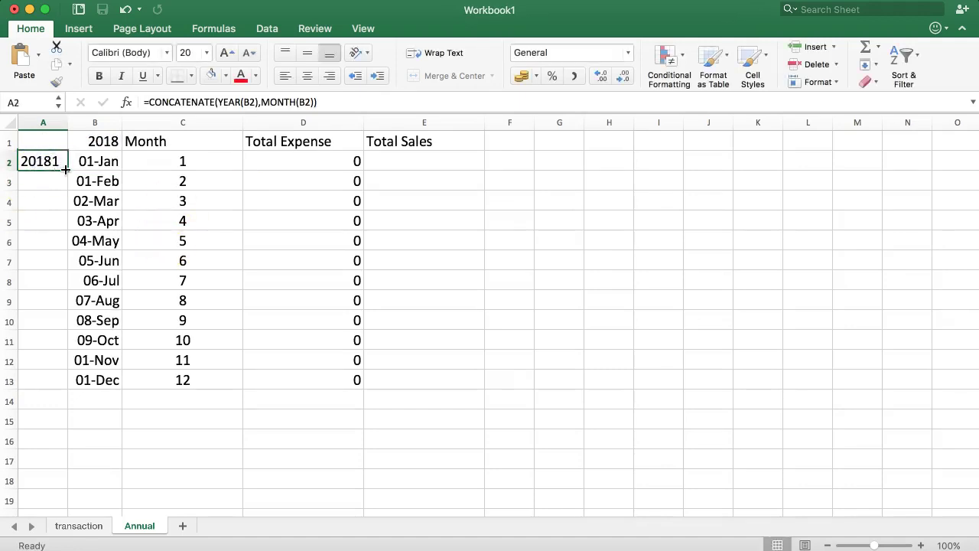
double_click(66, 170)
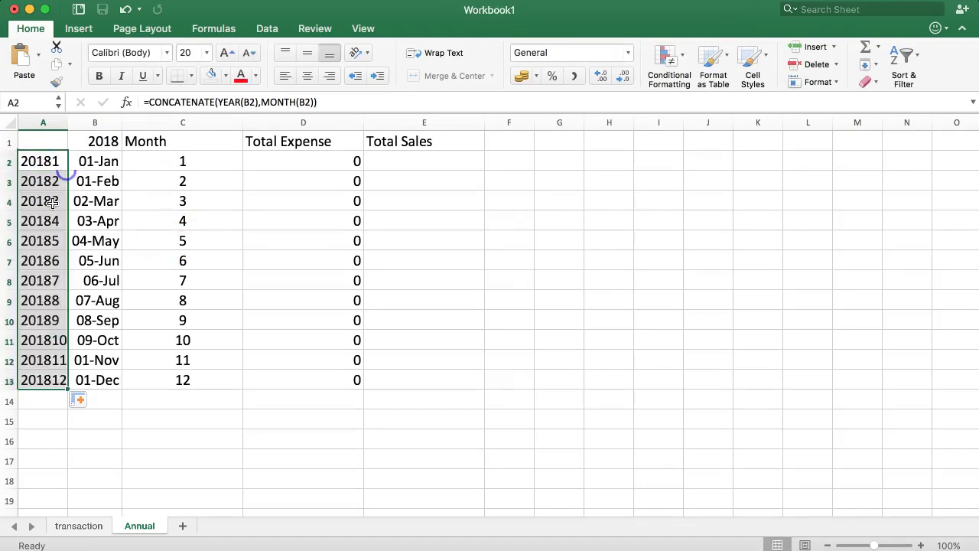
Examine the Month formula and the SUMIF references in D2 against the key, date and Month columns of the Annual sheet.
left_click(177, 180)
left_click(175, 163)
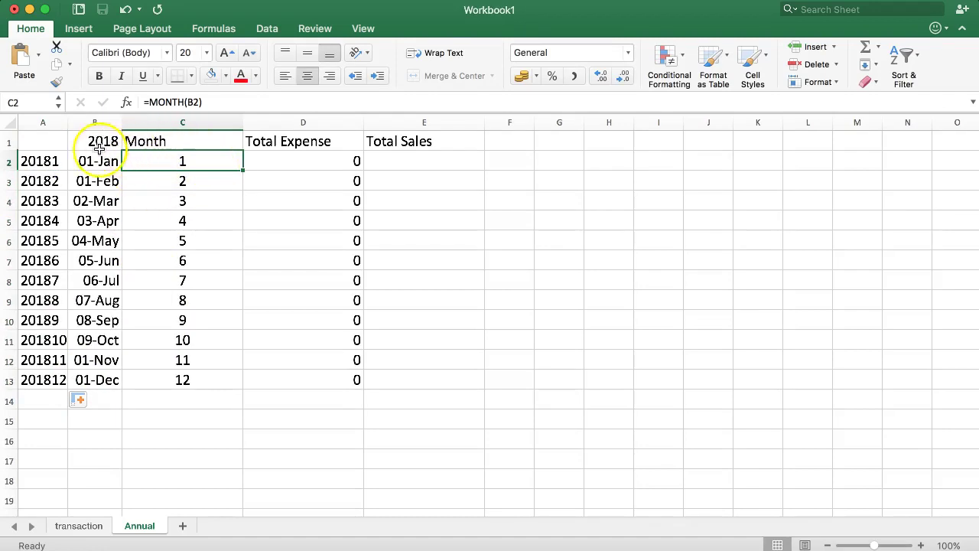
left_click(284, 159)
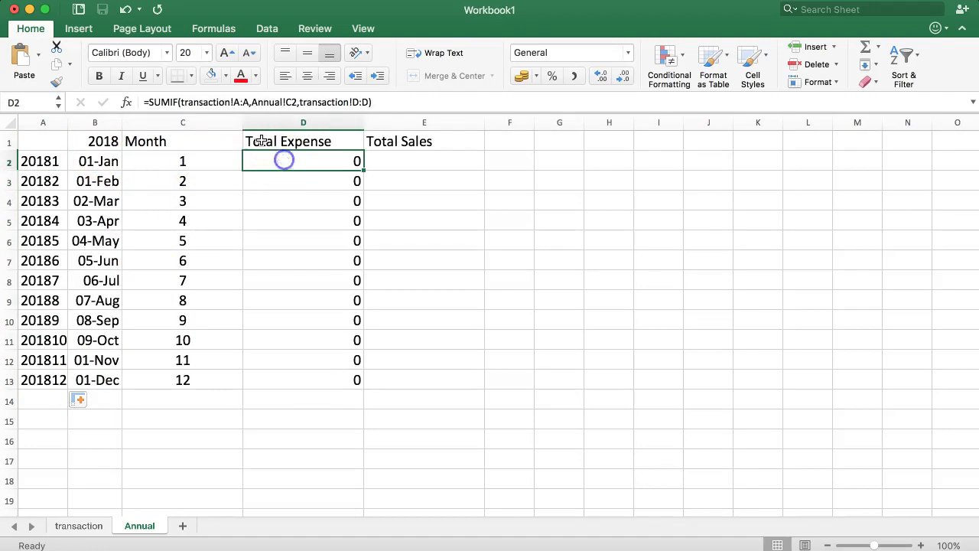
left_click_drag(193, 102, 354, 102)
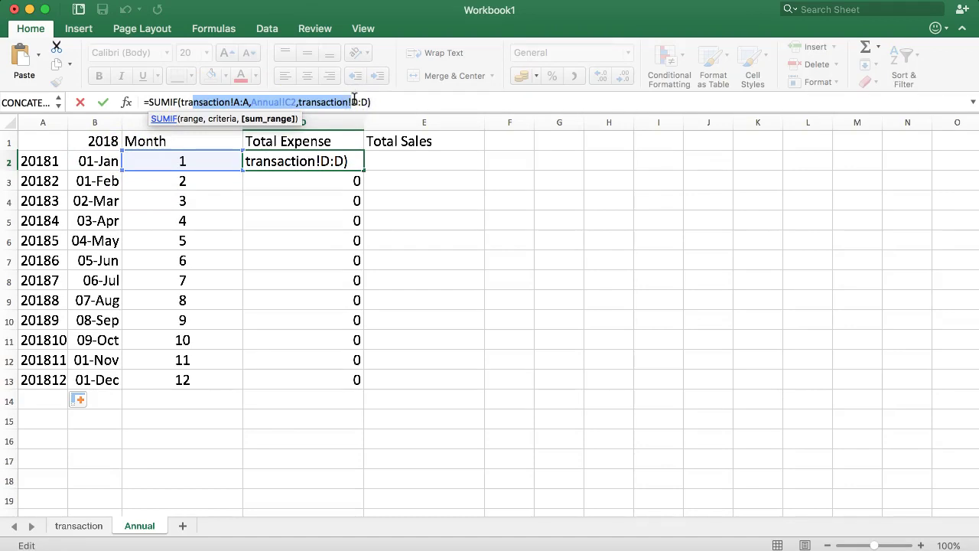
key("Escape")
left_click_drag(171, 160, 170, 373)
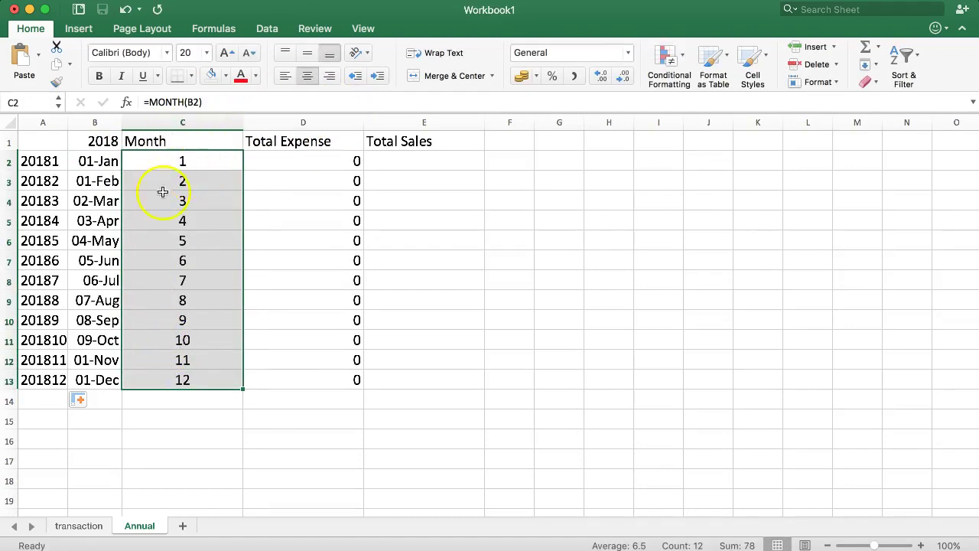
left_click_drag(33, 163, 43, 372)
left_click(160, 199)
left_click_drag(169, 158, 163, 380)
left_click_drag(99, 164, 90, 380)
Set the criteria of the SUMIF formula in D2 to the year-month key Annual!A2 and fill it down to the December row.
left_click(303, 161)
mouse_move(303, 160)
left_mouse_down()
mouse_move(299, 192)
mouse_move(307, 163)
left_mouse_up()
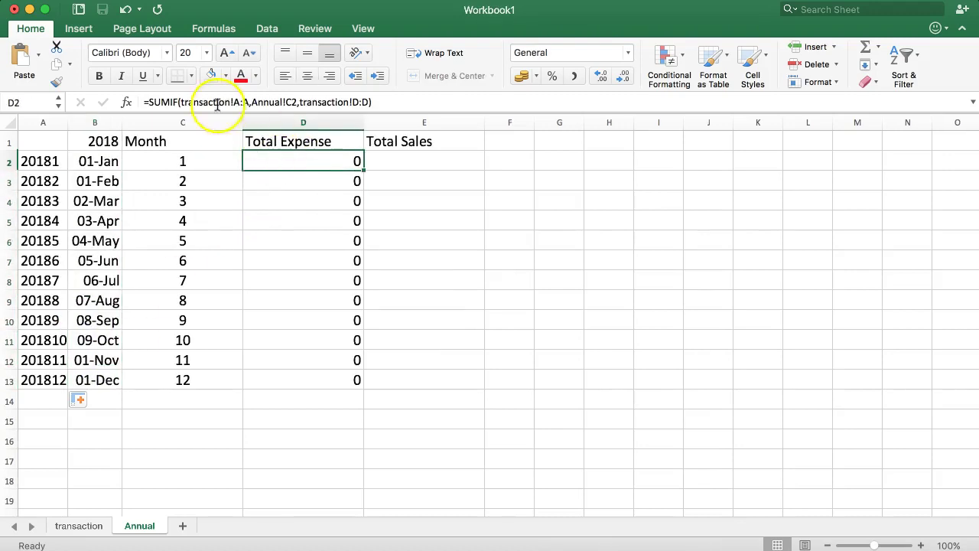
left_click_drag(203, 102, 370, 101)
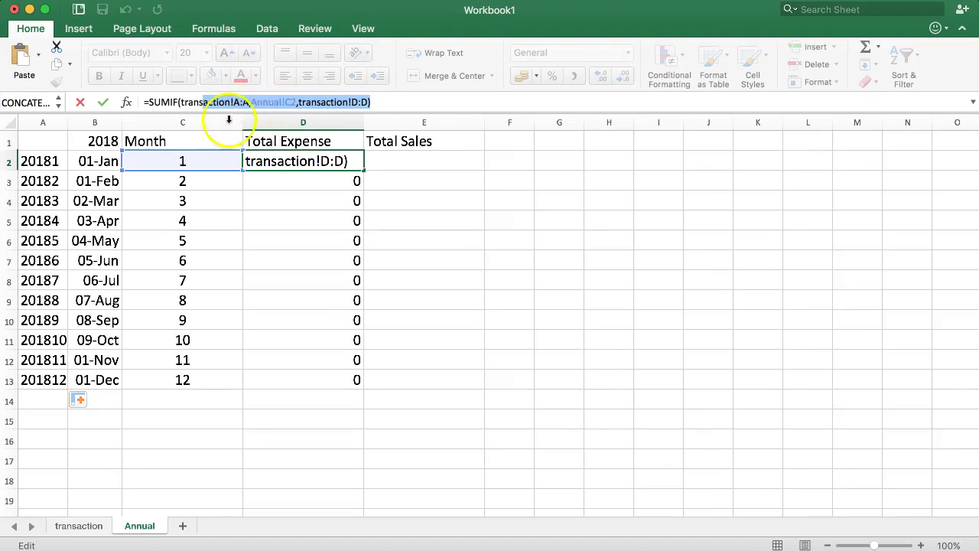
left_click_drag(200, 169, 55, 169)
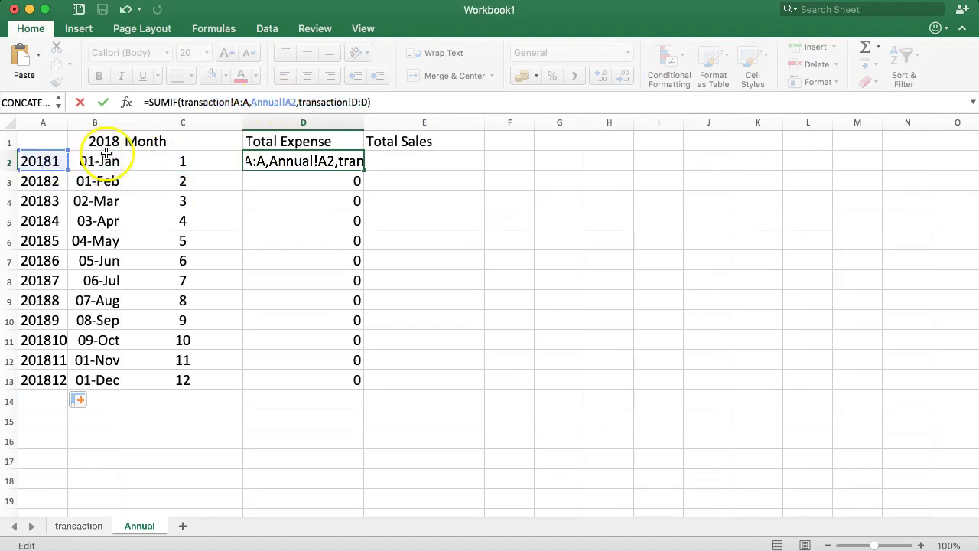
key("Return")
left_click(297, 161)
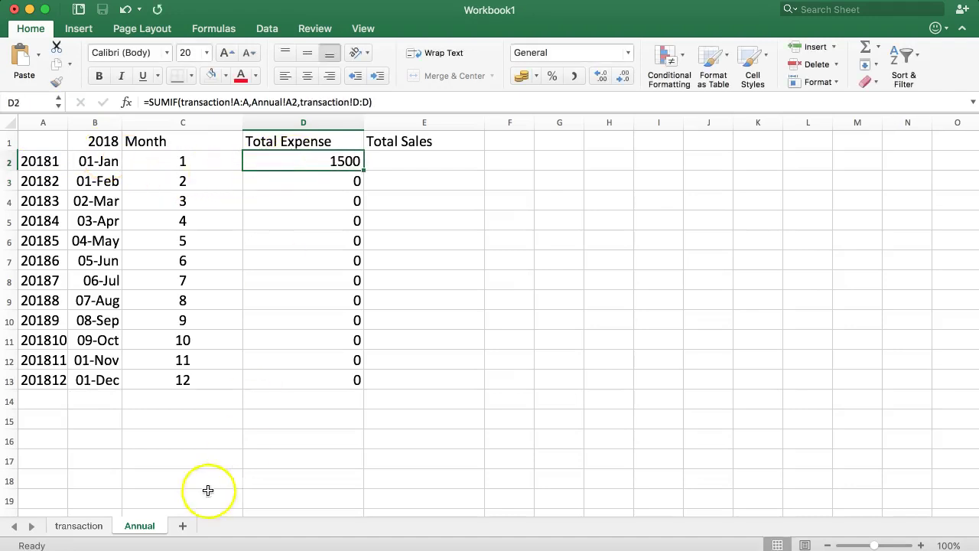
double_click(363, 169)
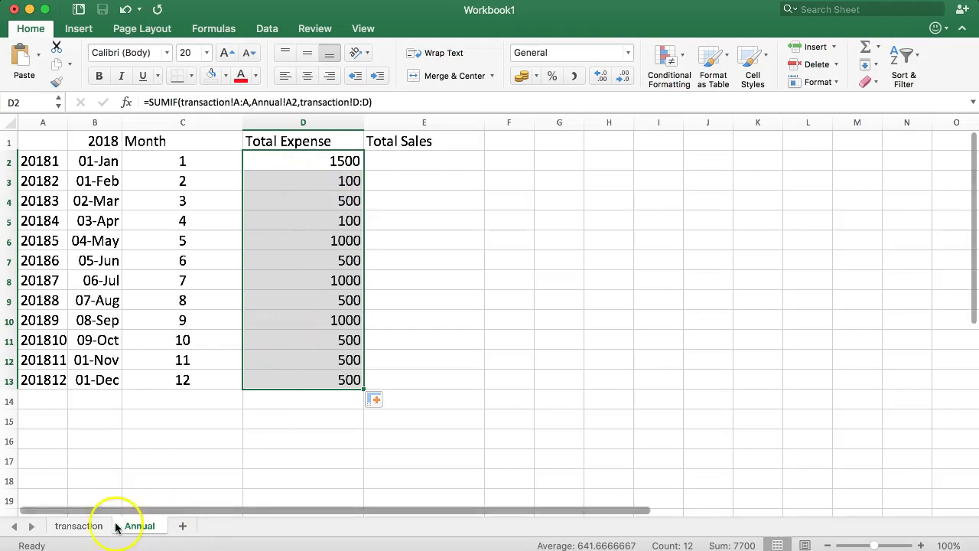
Add an AutoSum total of the Total Expense column in cell D14 of the Annual sheet.
left_click(78, 525)
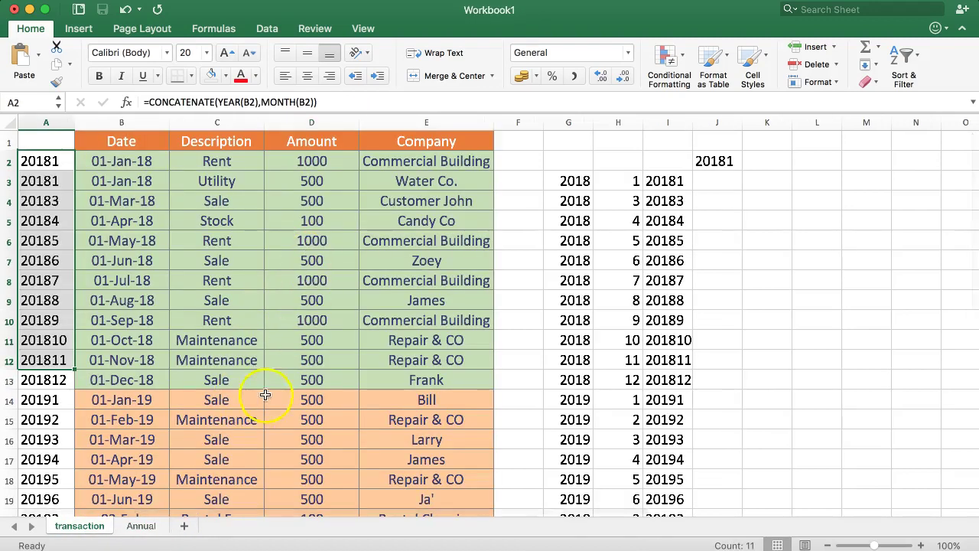
left_click(141, 526)
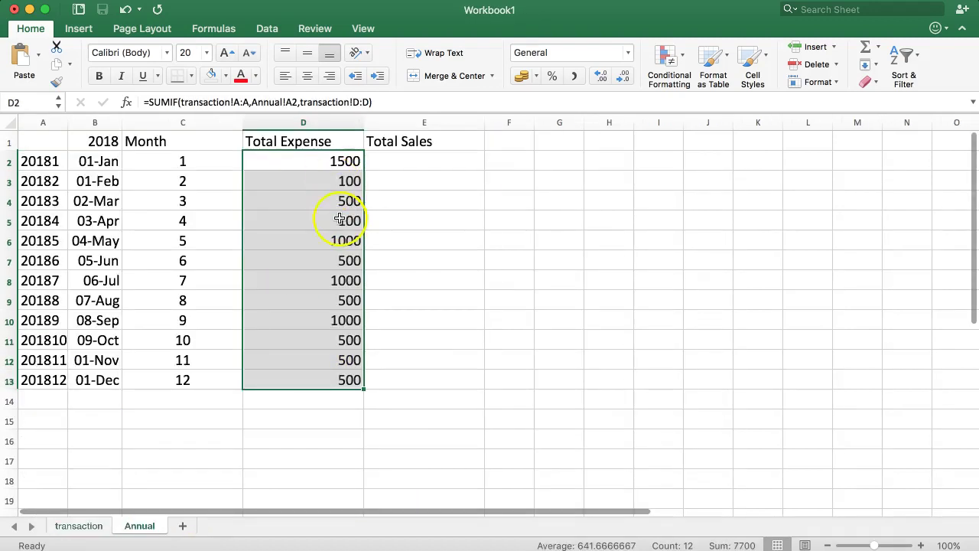
left_click(306, 402)
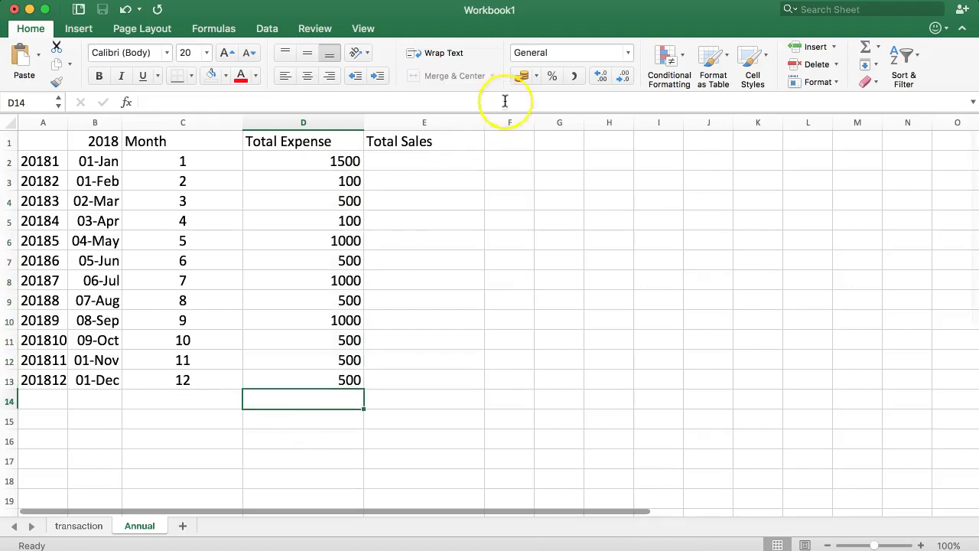
left_click(865, 48)
key("Return")
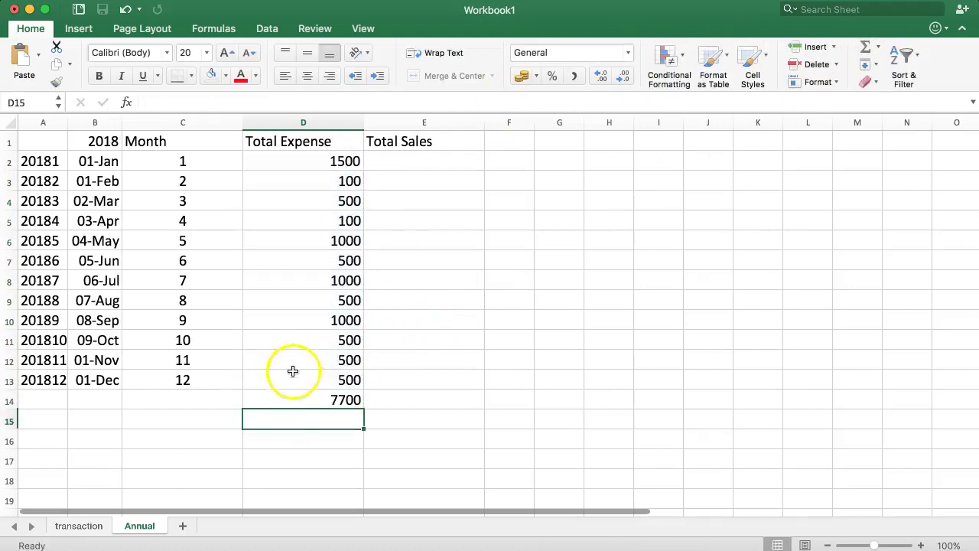
Compare the Total Expense sum on the Annual sheet with the sum of the 2018 amounts on the transaction sheet.
left_click(341, 399)
left_click_drag(66, 389, 299, 160)
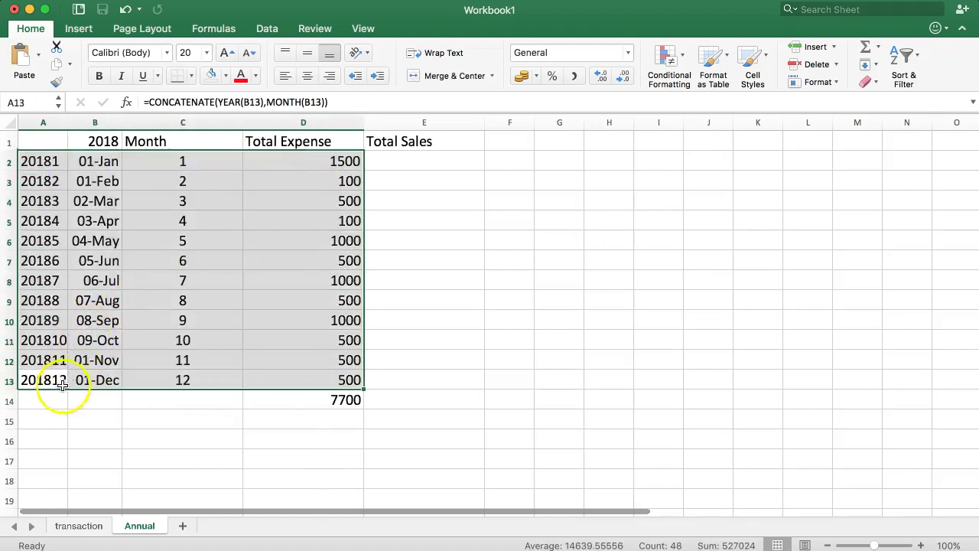
left_click(78, 525)
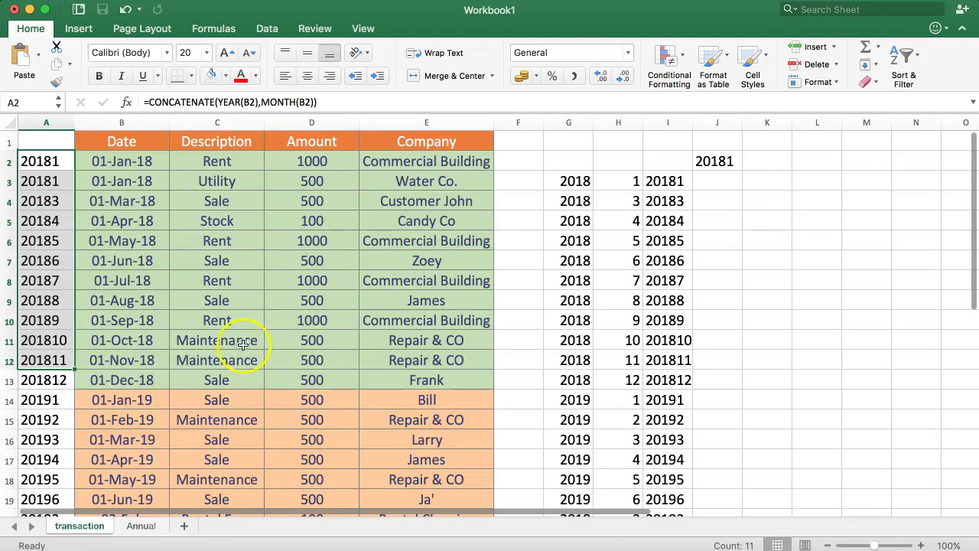
left_click_drag(312, 160, 303, 382)
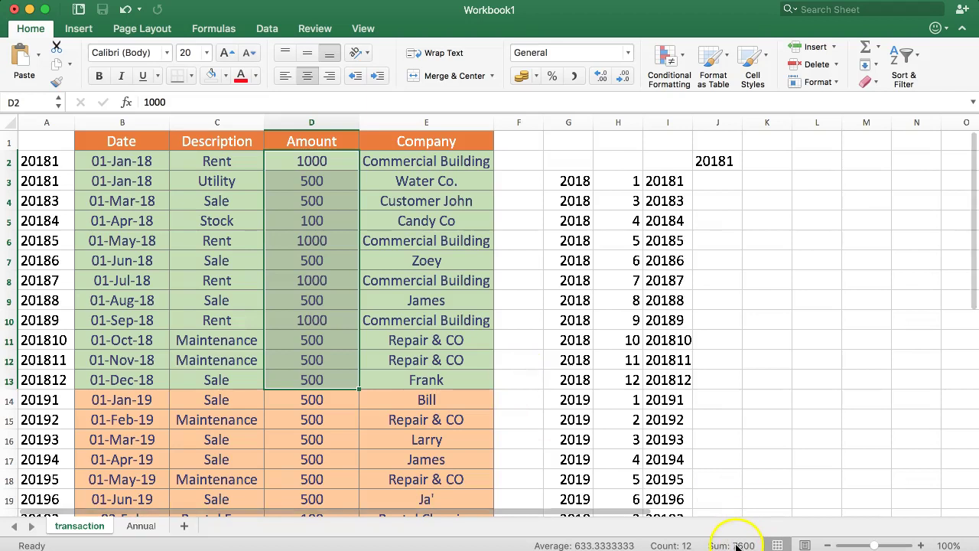
left_click(139, 526)
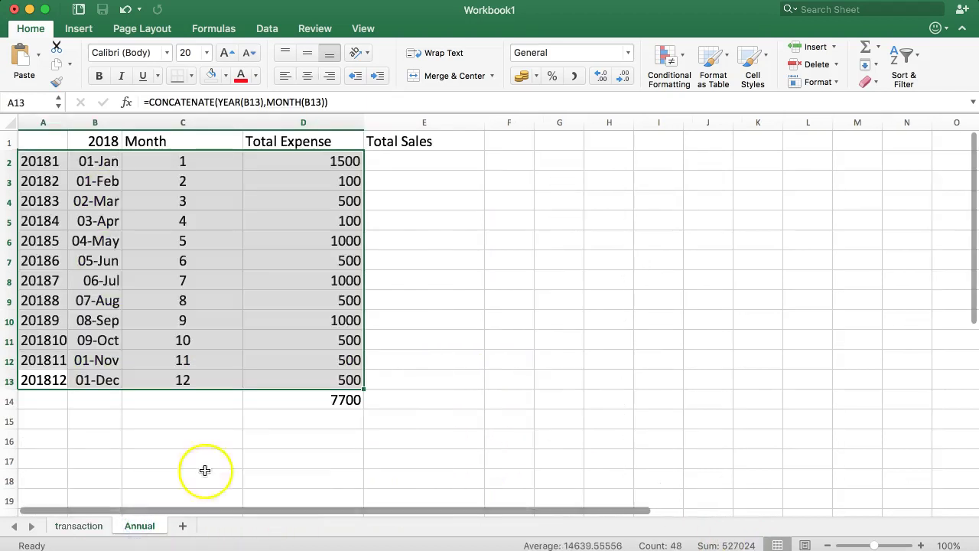
Examine the Total Expense sum in D14 of the Annual sheet and the February 2018 Rental Fees entry in row 20 of the transaction sheet.
left_click(318, 403)
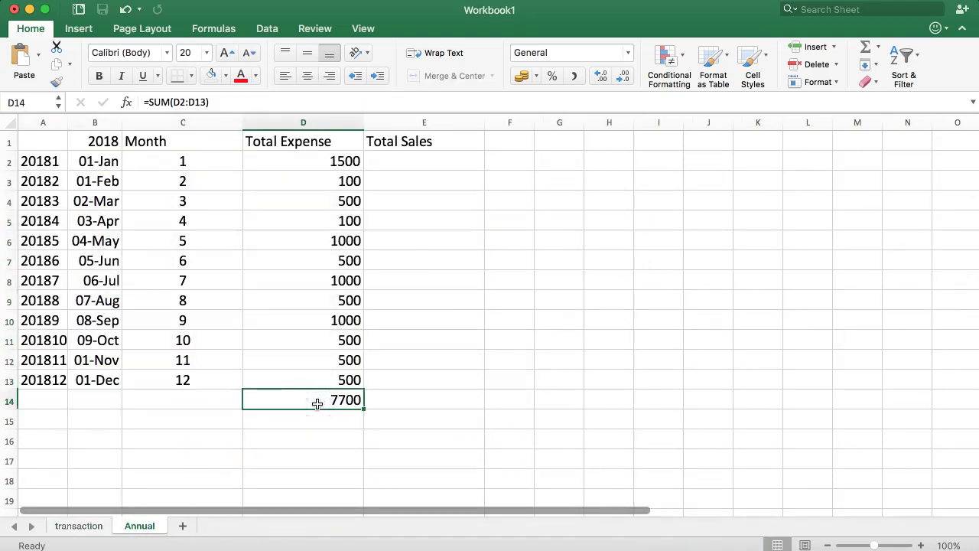
left_click(97, 529)
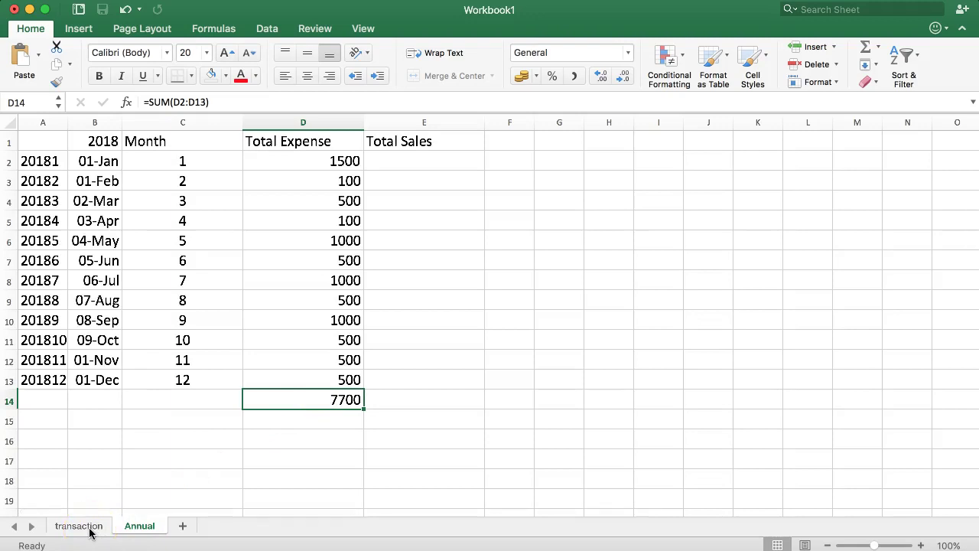
left_click(88, 533)
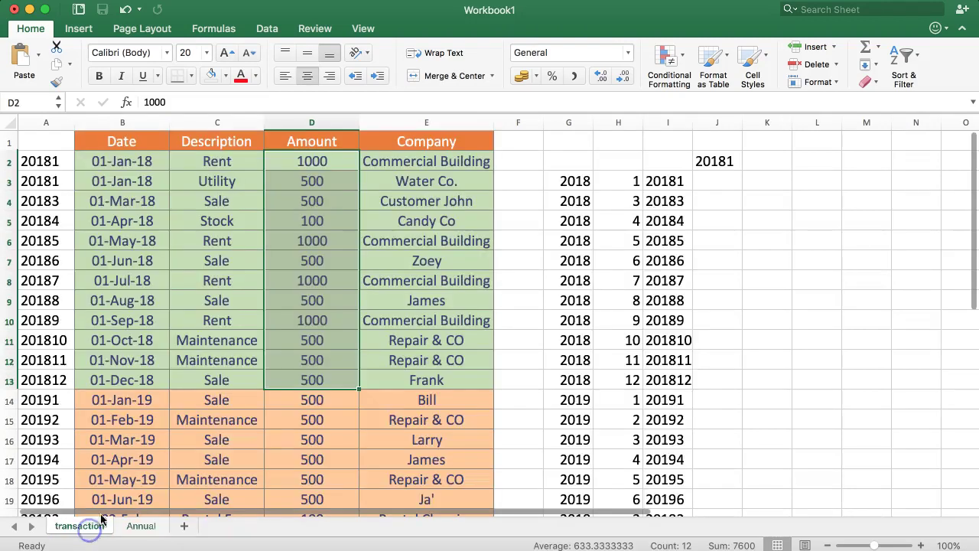
scroll(231, 405, "down", 3)
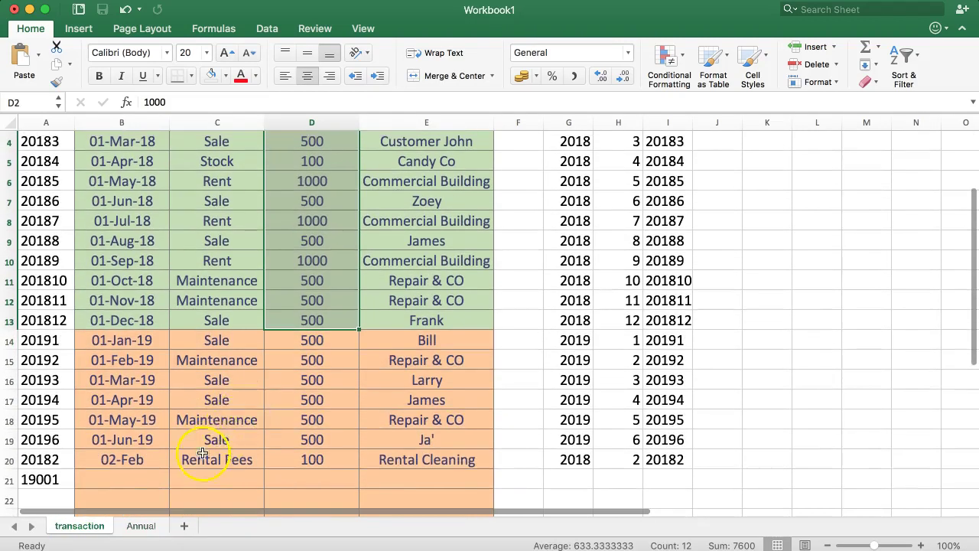
left_click(122, 460)
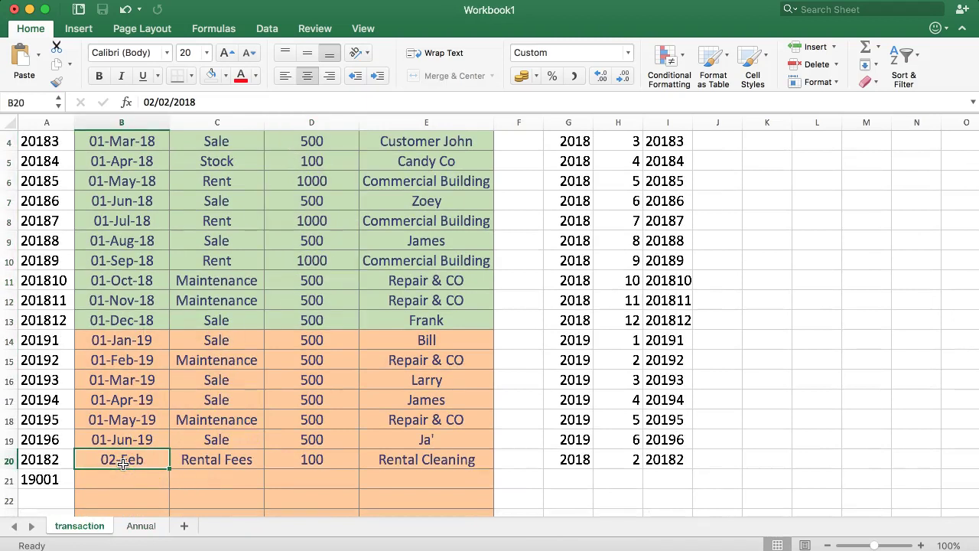
left_click(141, 525)
left_click(79, 525)
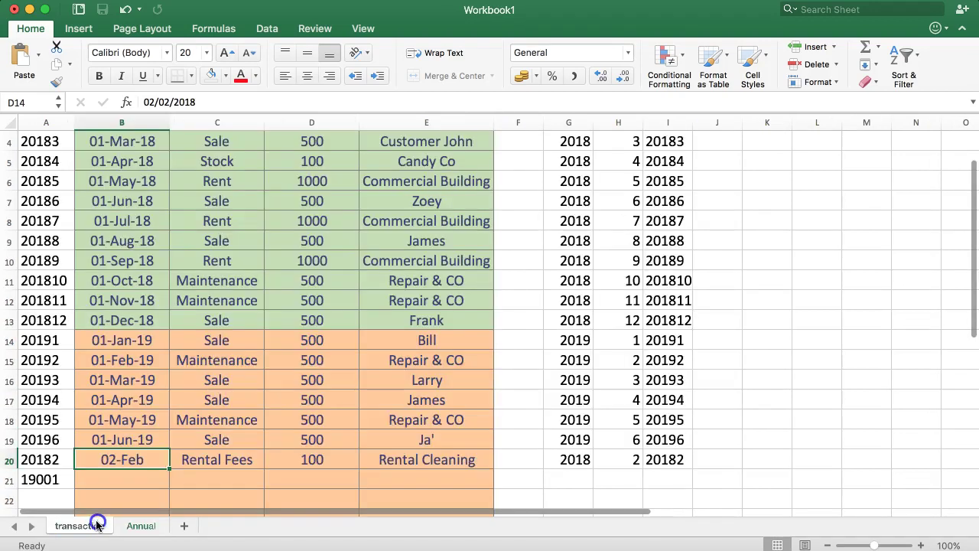
left_click(299, 318)
left_click(119, 463)
left_click_drag(118, 463, 141, 462)
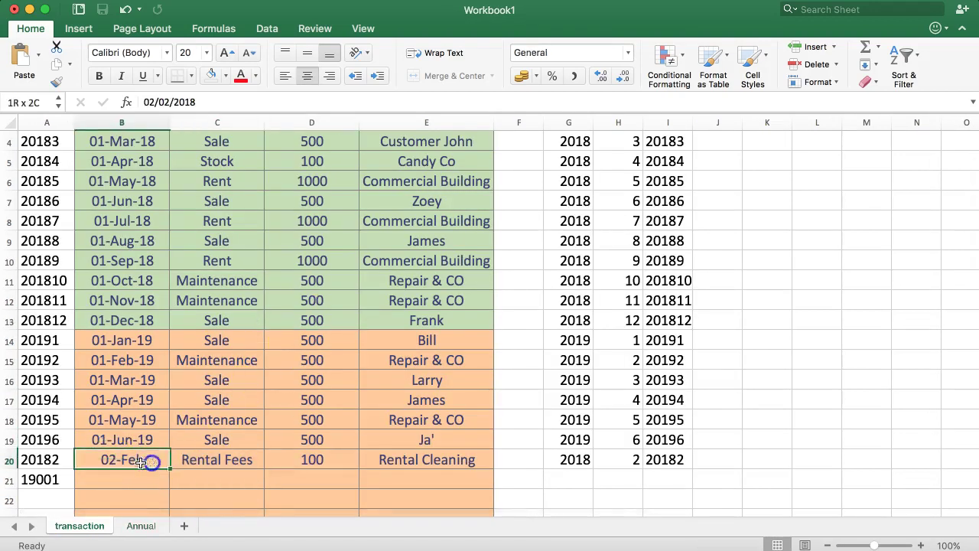
Check the sum of the 2018 amounts in D2:D13 of the transaction sheet.
left_click(311, 322)
scroll(314, 199, "up", 3)
left_click_drag(311, 161, 306, 372)
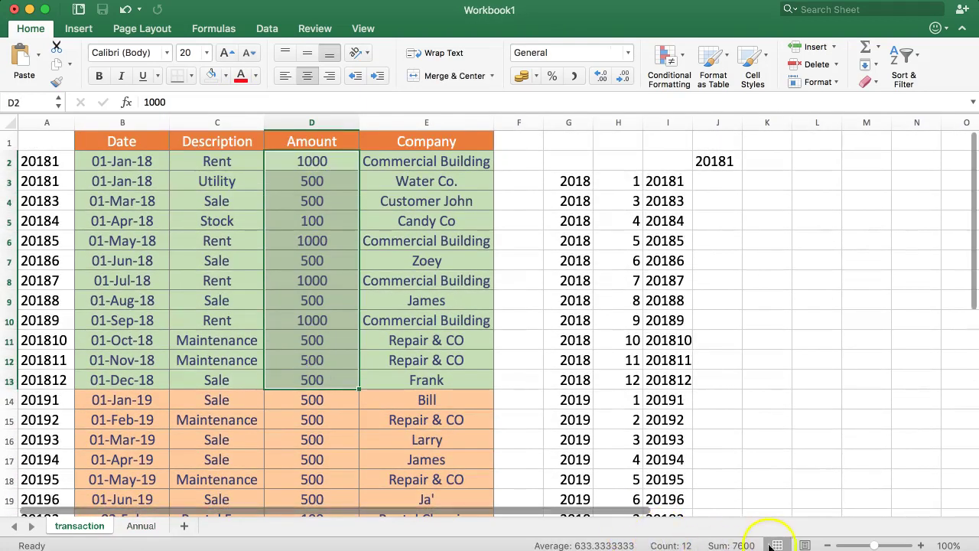
Change the Rental Fees date in B20 of the transaction sheet to 02-Jun-19 by filling down from B19.
scroll(315, 413, "down", 3)
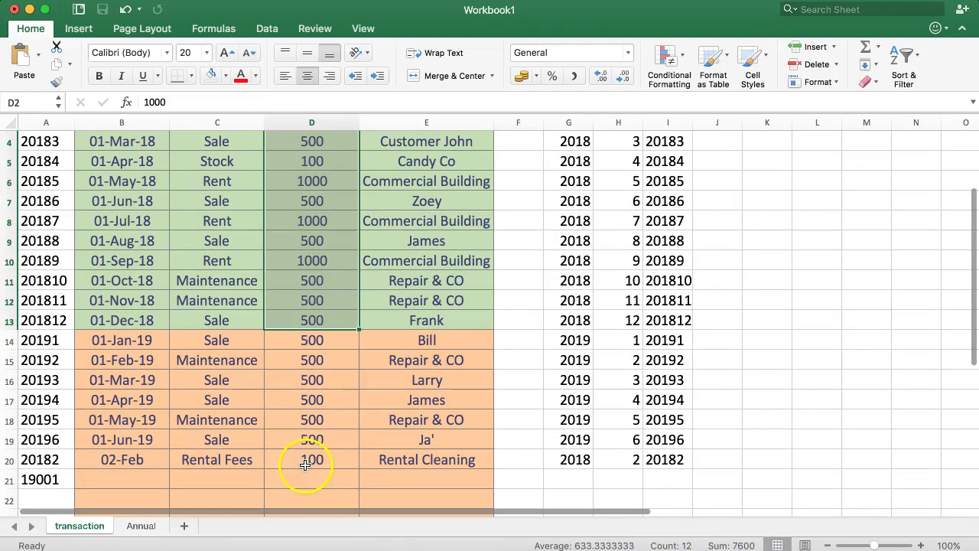
left_click(305, 462)
left_click_drag(390, 464, 167, 469)
left_click(120, 461)
left_click(145, 441)
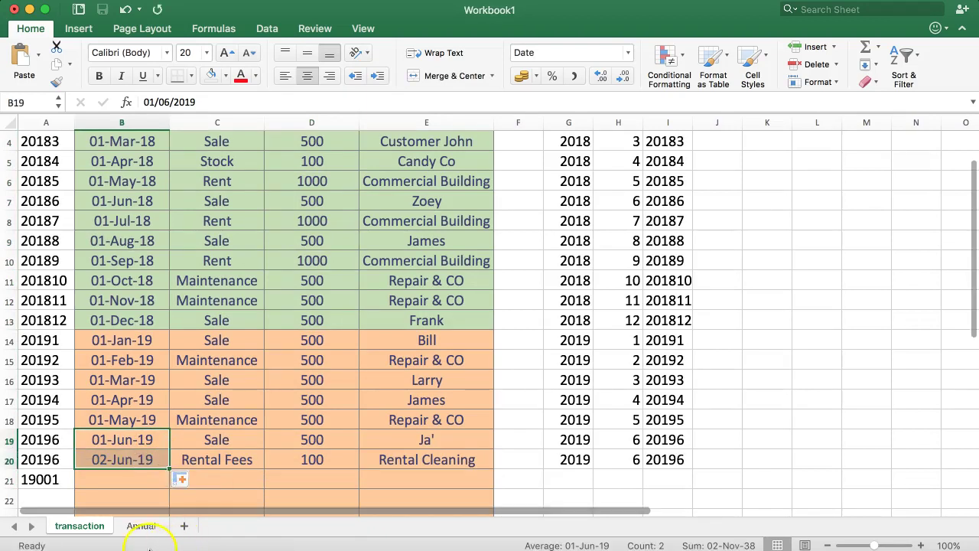
Delete the total in D14 of the Annual sheet and fill the year-month key formula from A13 down to A19.
left_click(141, 525)
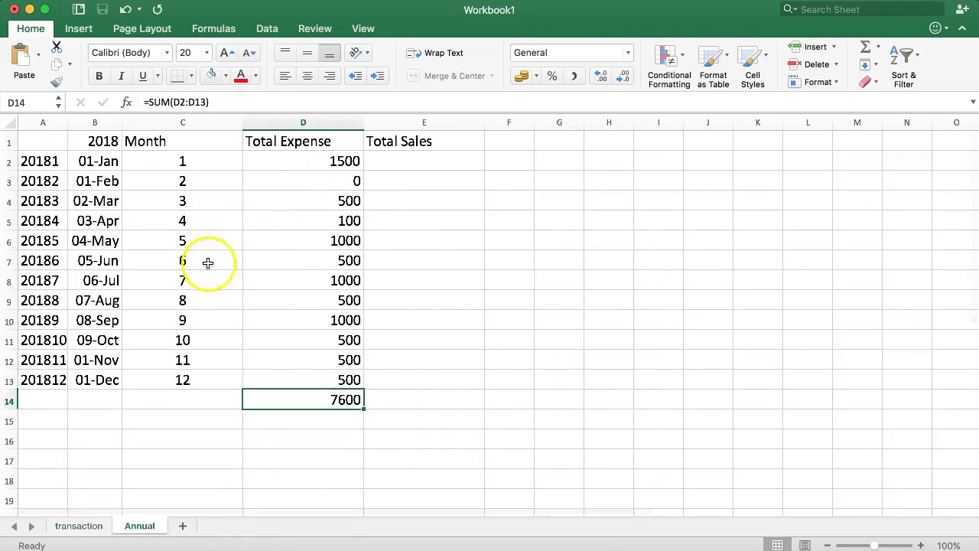
key("Delete")
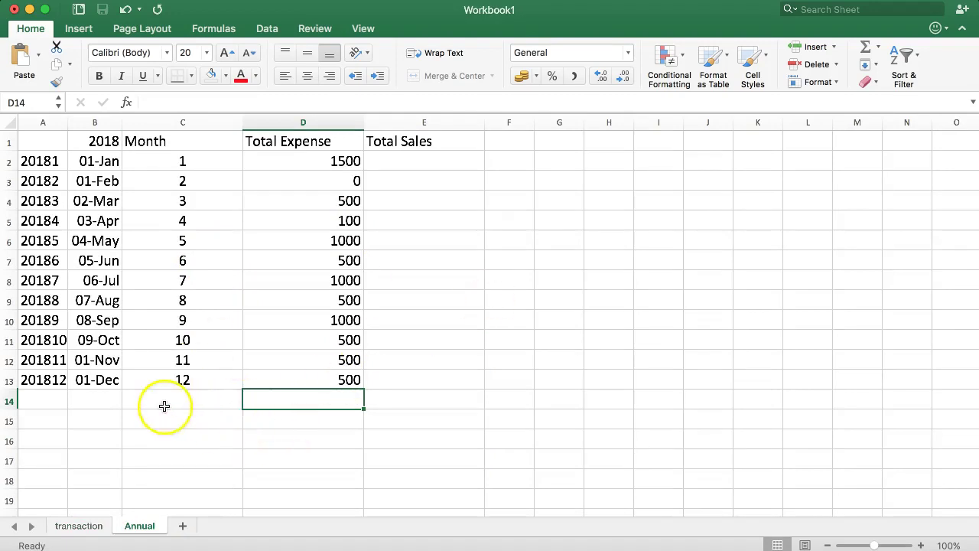
left_click(38, 378)
left_click_drag(68, 392, 57, 499)
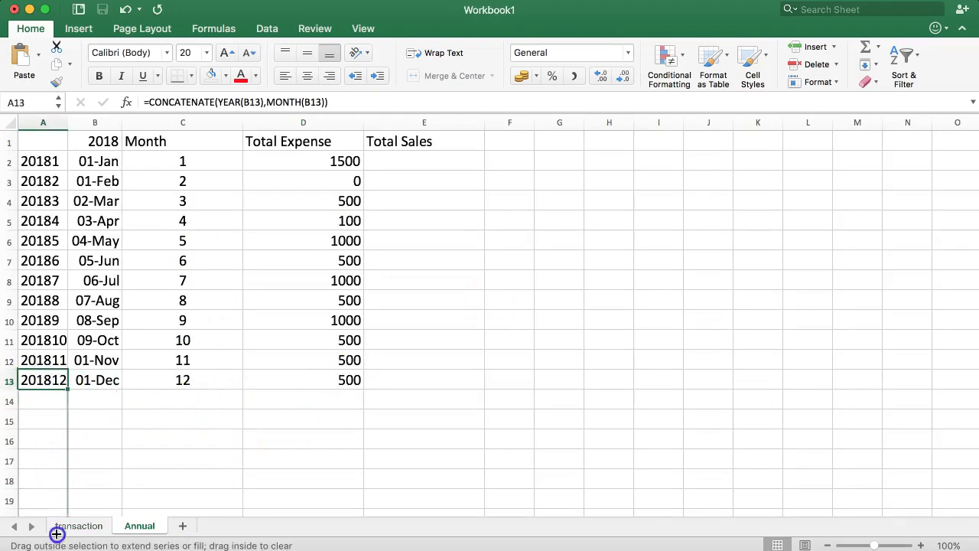
left_click_drag(57, 533, 53, 500)
scroll(120, 441, "down", 1)
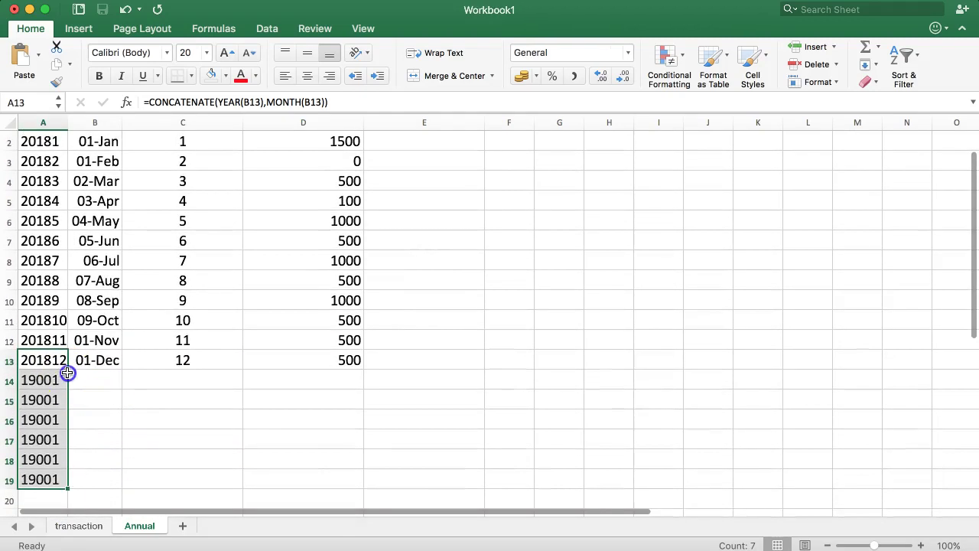
Compare the 2019 keys on the transaction sheet with the key and date cells below the December row of the Annual sheet.
left_click(79, 525)
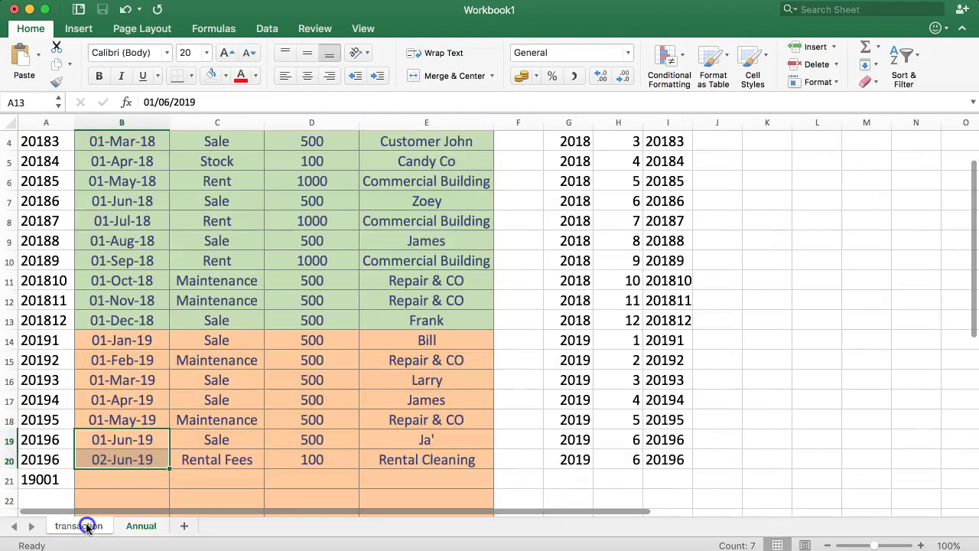
left_click(36, 346)
left_click(141, 525)
left_click(55, 356)
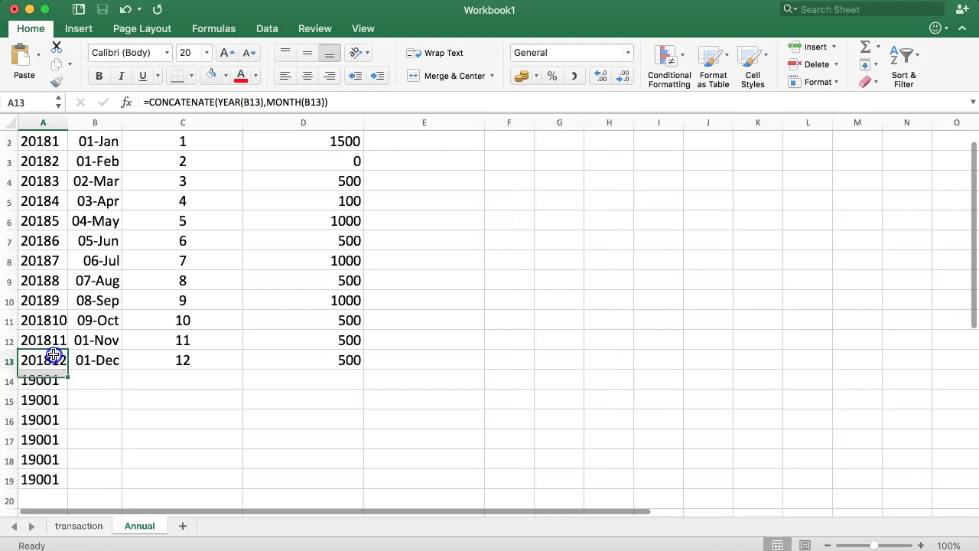
left_click(40, 381)
left_click(94, 378)
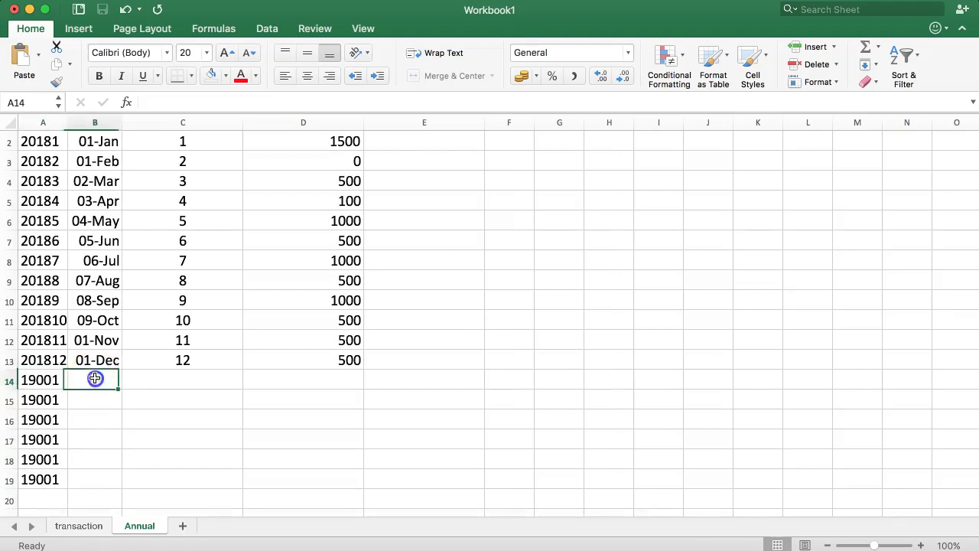
left_click(98, 360)
left_click_drag(123, 371, 97, 365)
Enter the dates 1-1-2019, 1-2-2019 and 1-3-2019 in cells B14 to B16 of the Annual sheet.
left_click(96, 377)
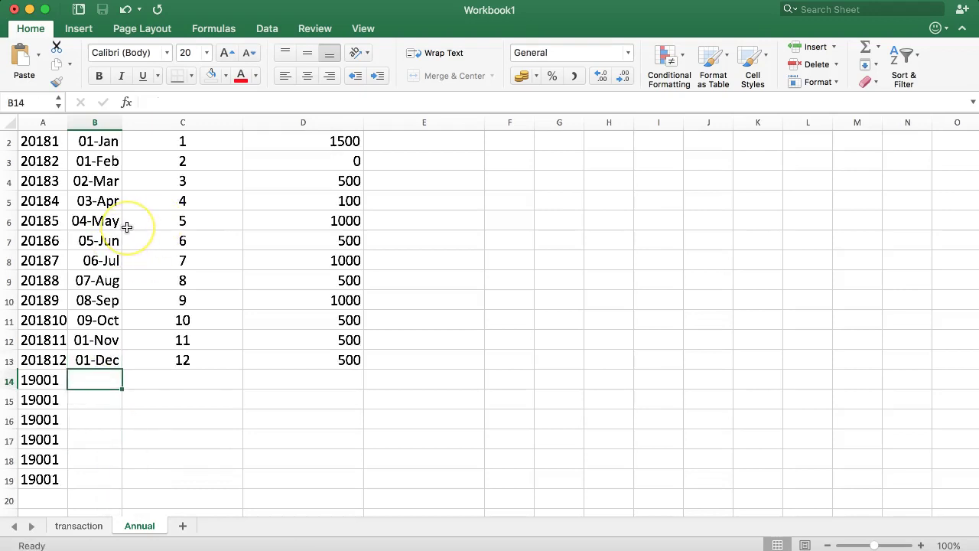
type("1-1")
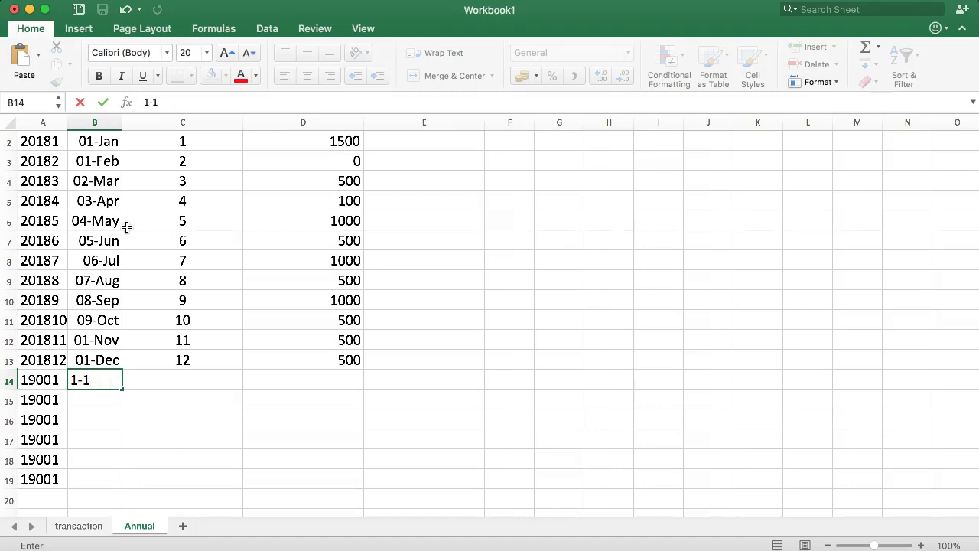
type("-2019")
key("Return")
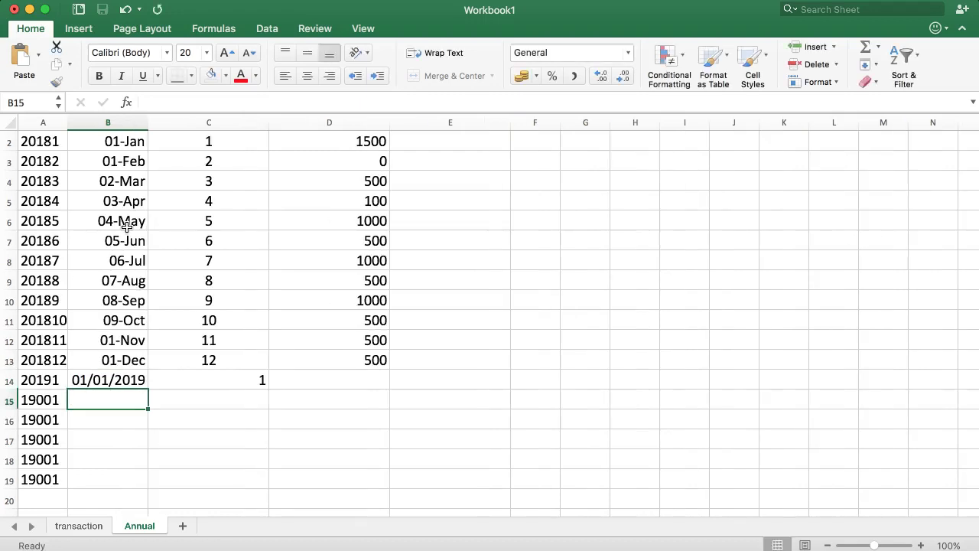
type("1-2-2019")
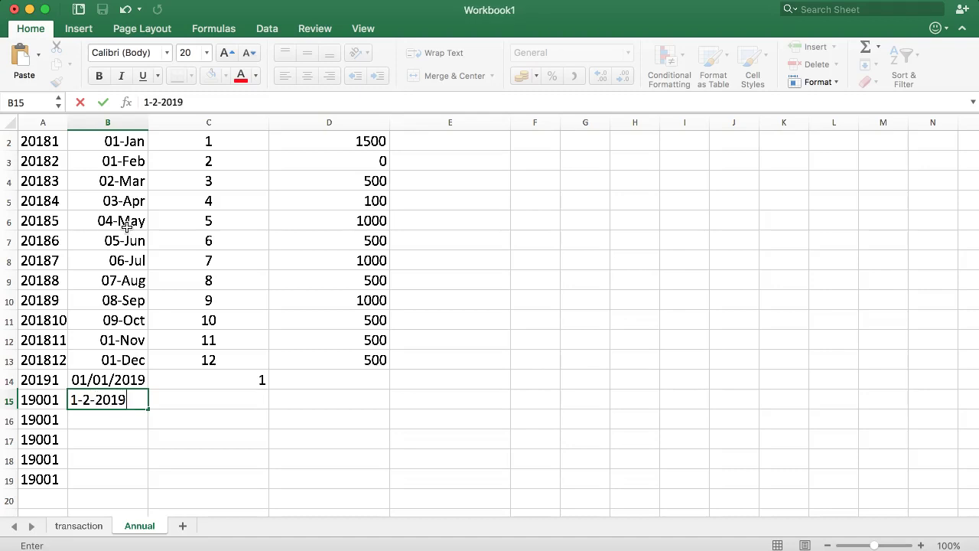
key("Return")
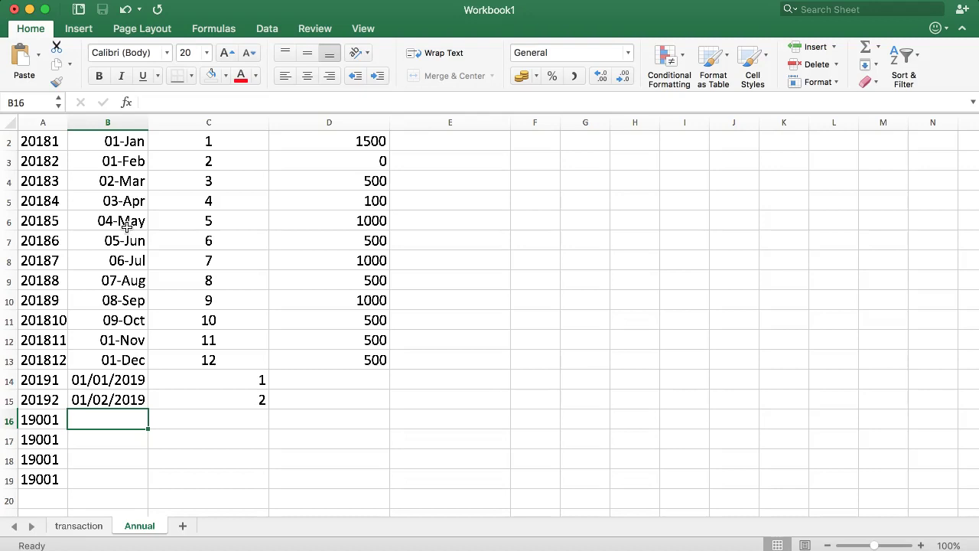
type("1-3")
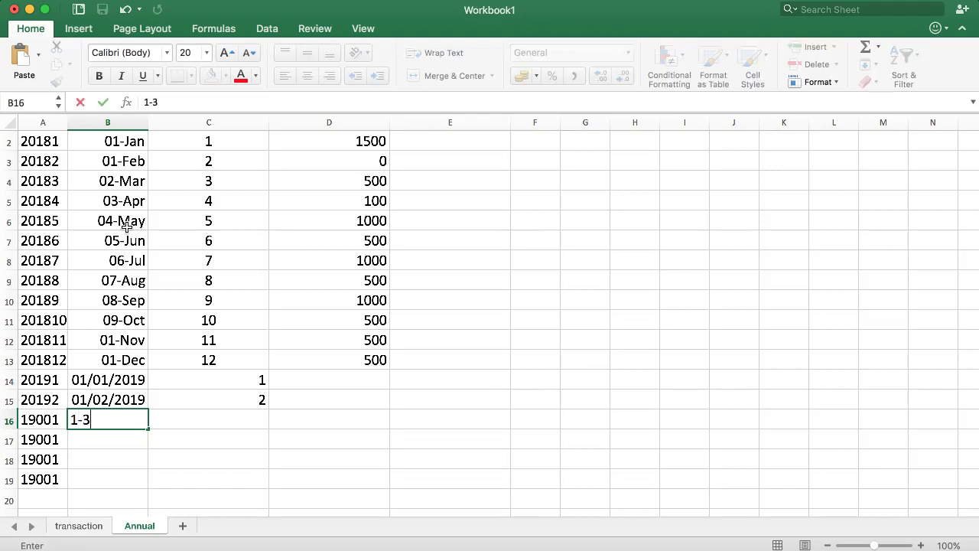
type("-2019")
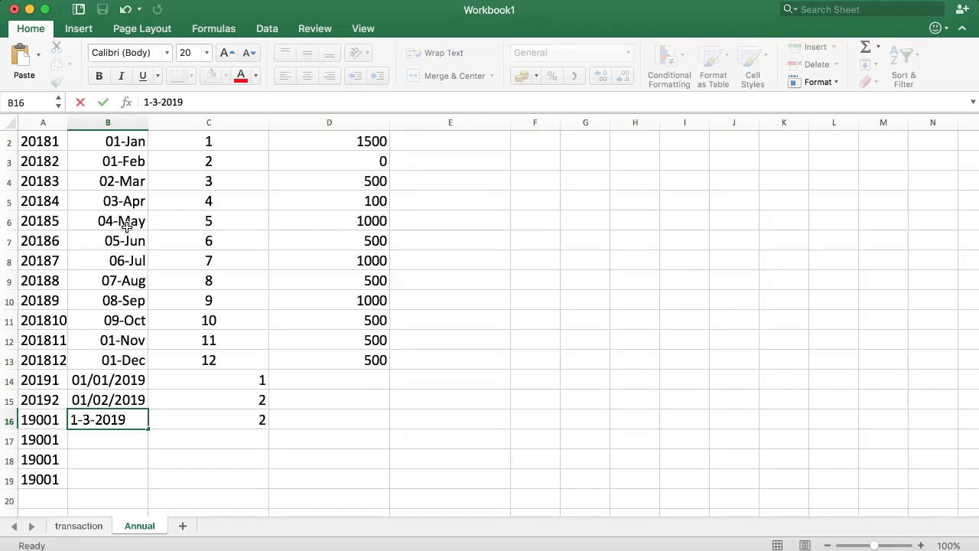
key("Return")
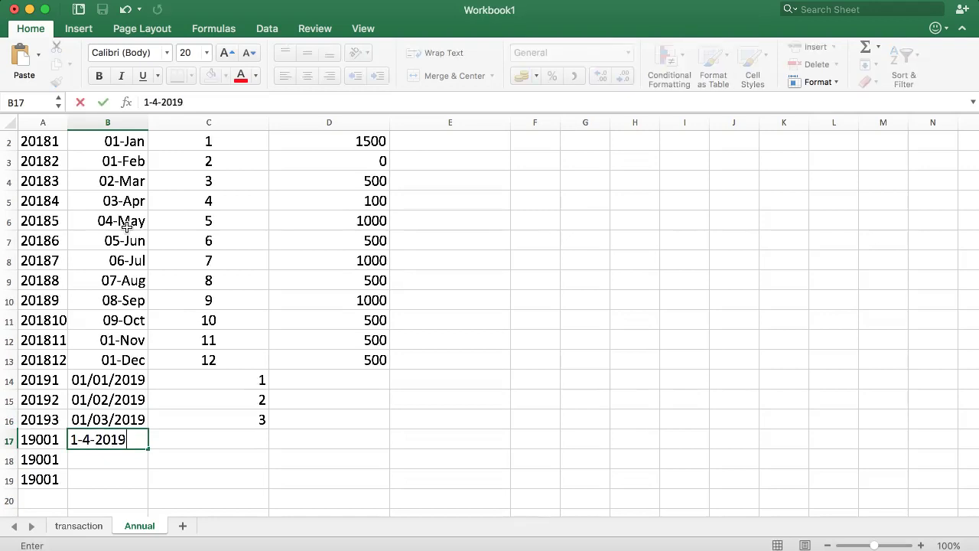
Enter the dates 1-4-2019, 1-5-2019 and 1-6-2019 in cells B17 to B19 of the Annual sheet.
key("Return")
type("1-5")
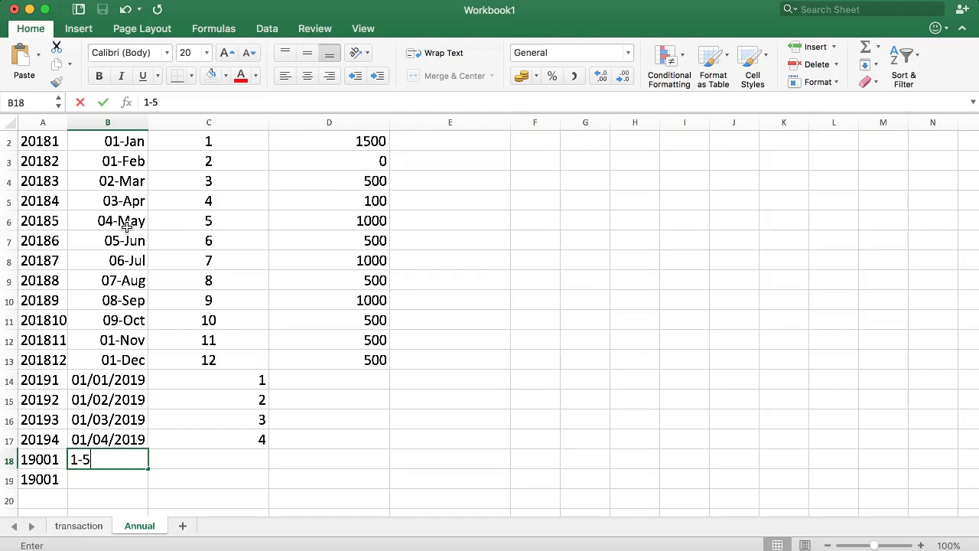
type("-2019")
key("Return")
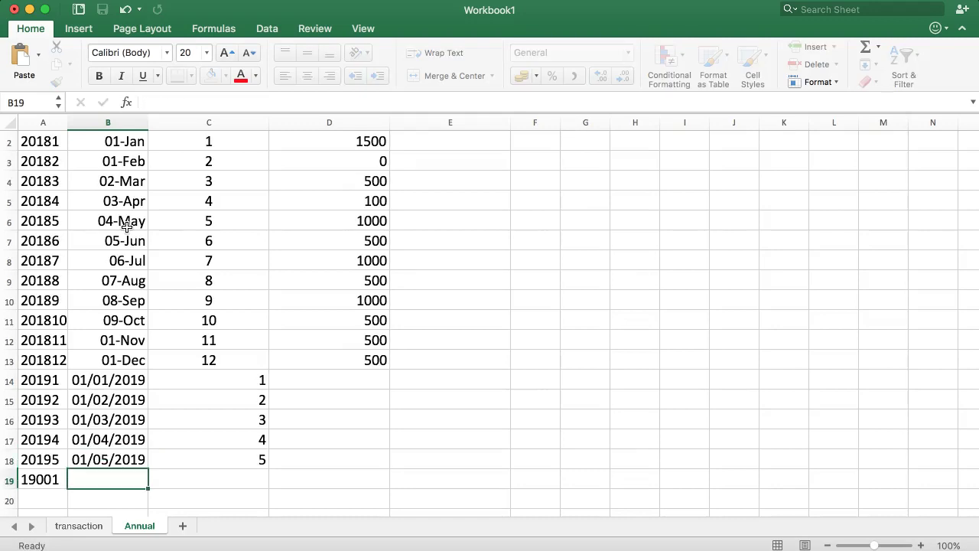
type("1-6-")
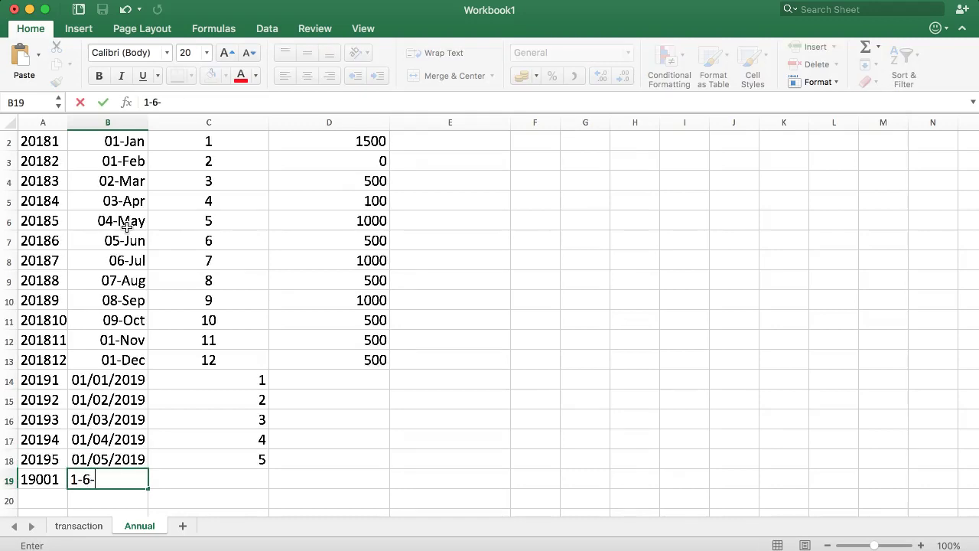
key("Return")
Review the dates in B2:B19 and the MONTH formulas in column C for the 2018 and 2019 rows of the Annual sheet.
left_click_drag(103, 360, 116, 442)
left_click(119, 421)
left_click(125, 396)
left_click_drag(98, 141, 108, 476)
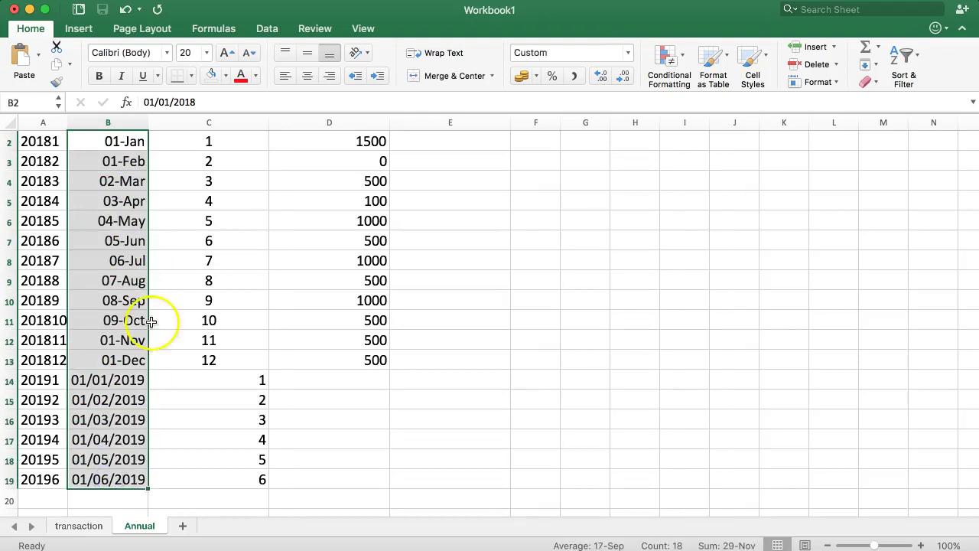
left_click(208, 319)
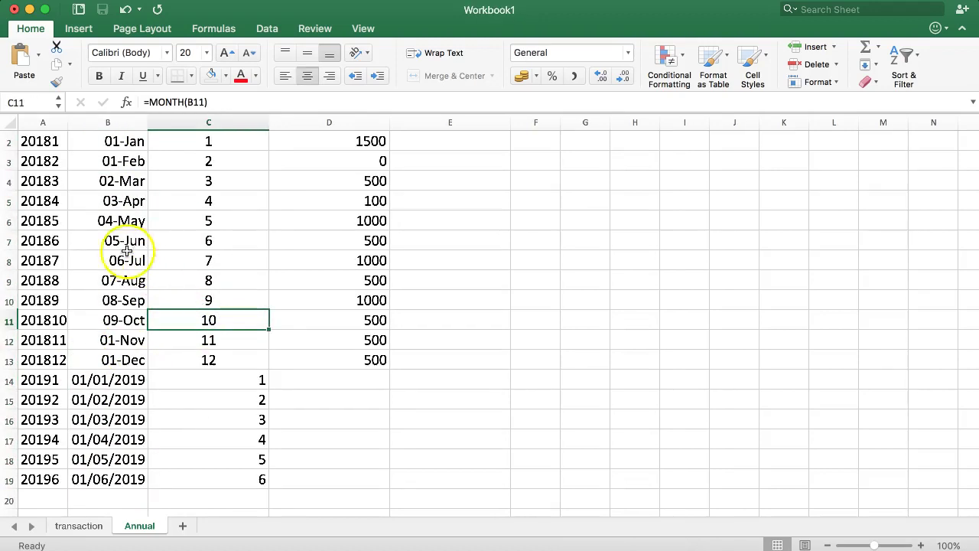
left_click(210, 364)
left_click(212, 382)
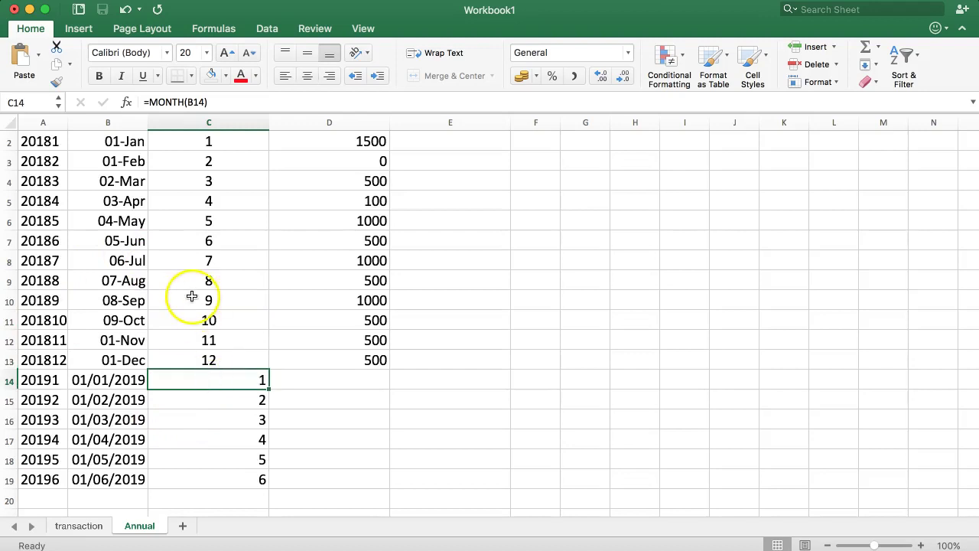
left_click_drag(108, 143, 93, 481)
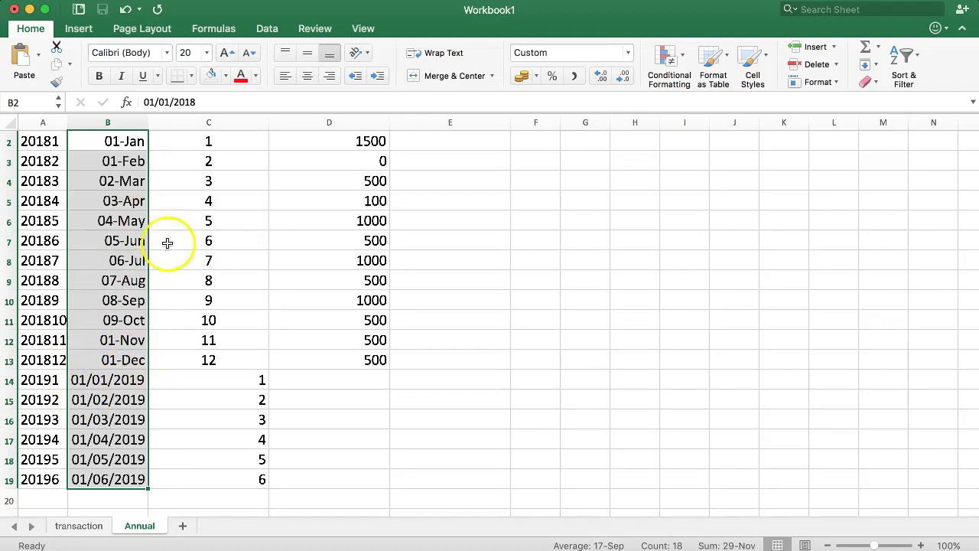
left_click(233, 383)
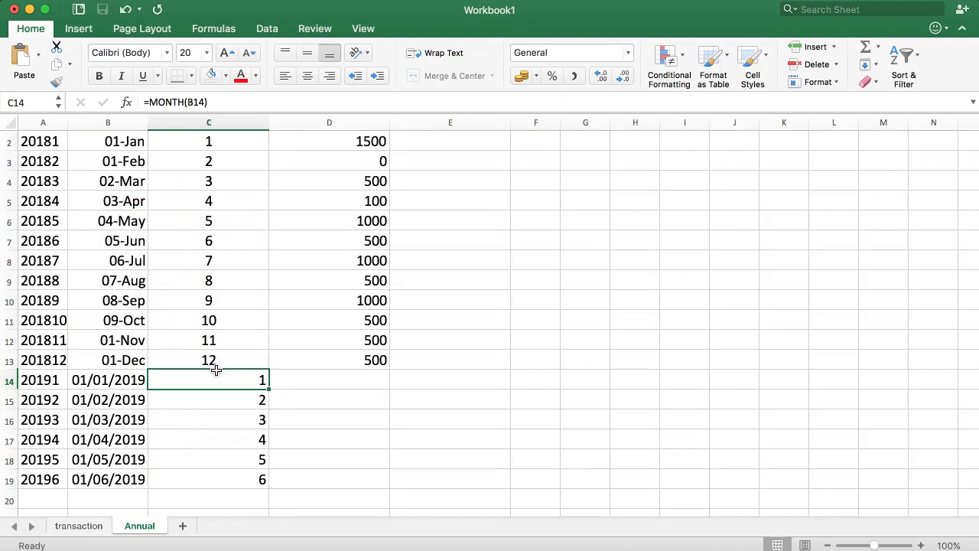
Fill the SUMIF formula from D13 down to D19 for the 2019 months of the Annual sheet.
left_click(337, 361)
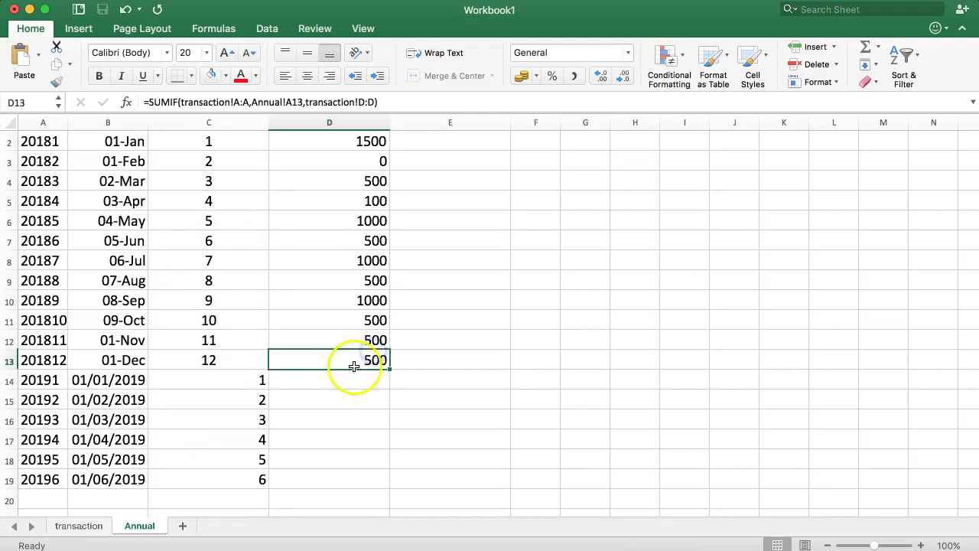
double_click(386, 367)
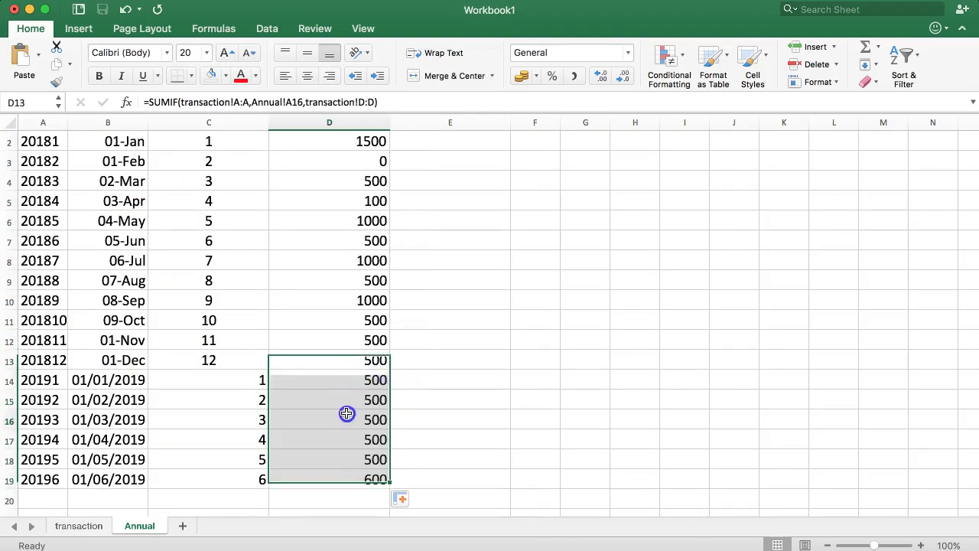
Inspect the January 2019 date and its Total Expense formula in row 14 of the Annual sheet against the column headings.
left_click(344, 381)
left_click_drag(104, 380, 349, 382)
left_click(103, 385)
left_click(335, 378)
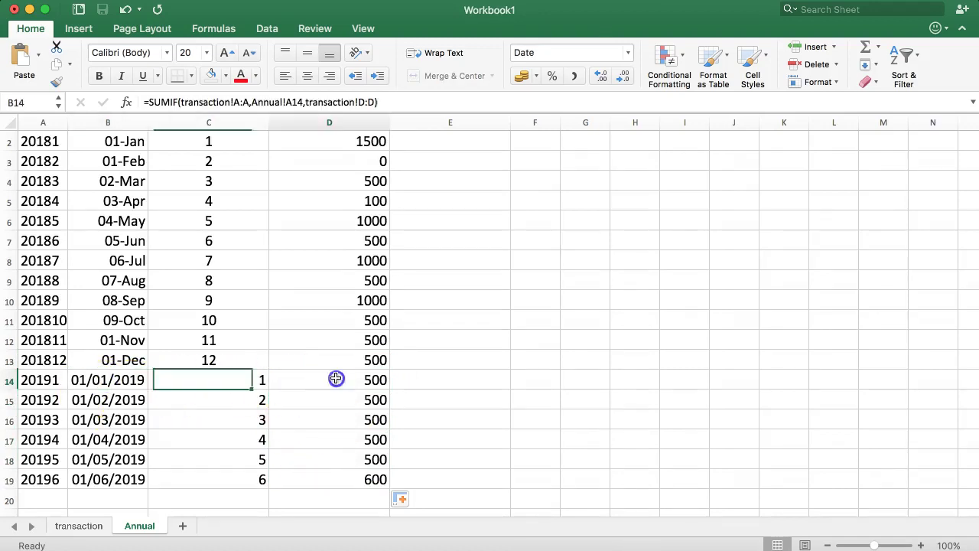
scroll(426, 414, "down", 2)
scroll(426, 415, "up", 3)
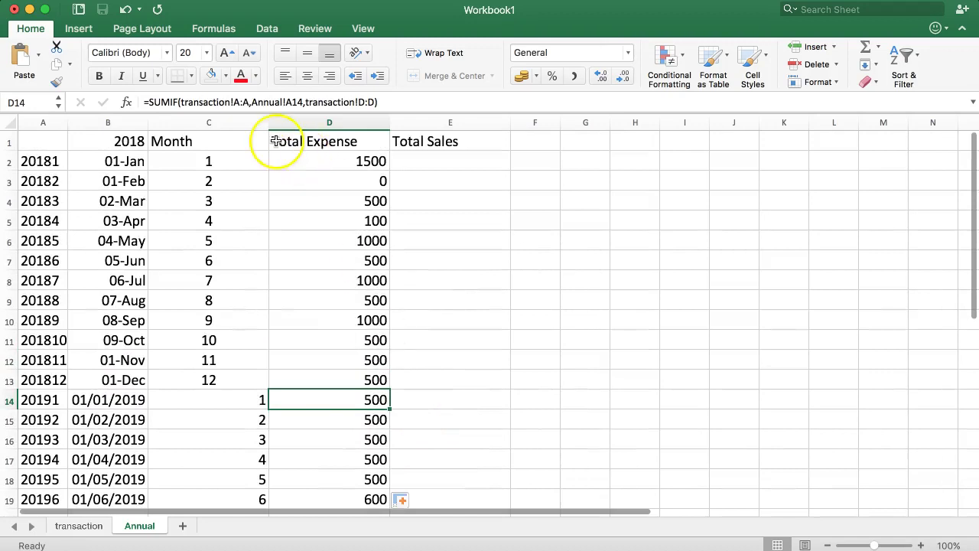
scroll(326, 380, "down", 1)
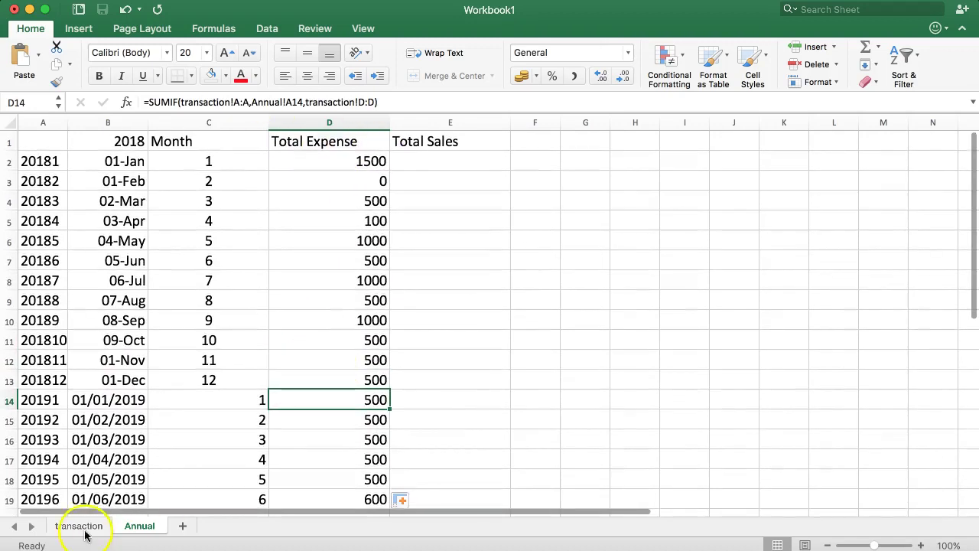
Check the amount and payee of the 01-Jan-19 entry in row 14 of the transaction sheet.
left_click(79, 527)
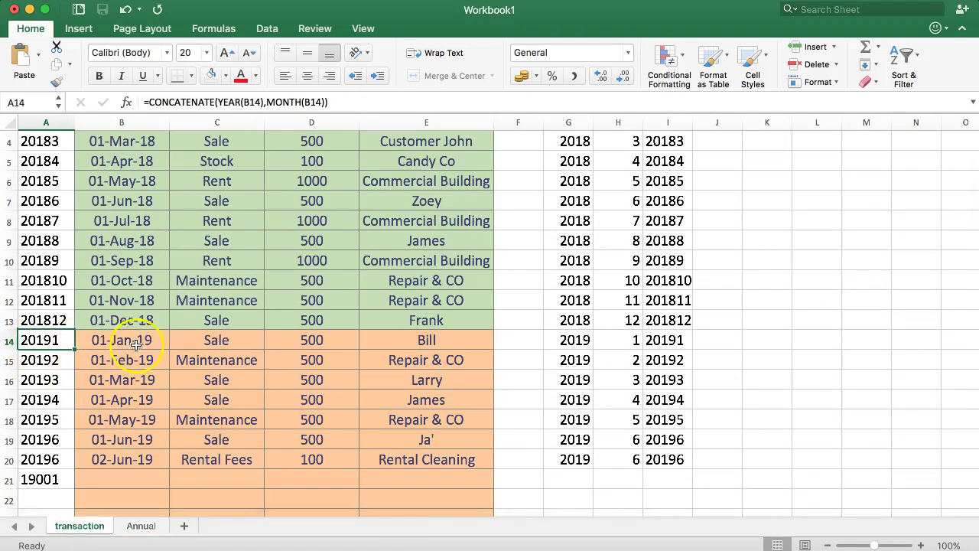
left_click(316, 340)
left_click(385, 340)
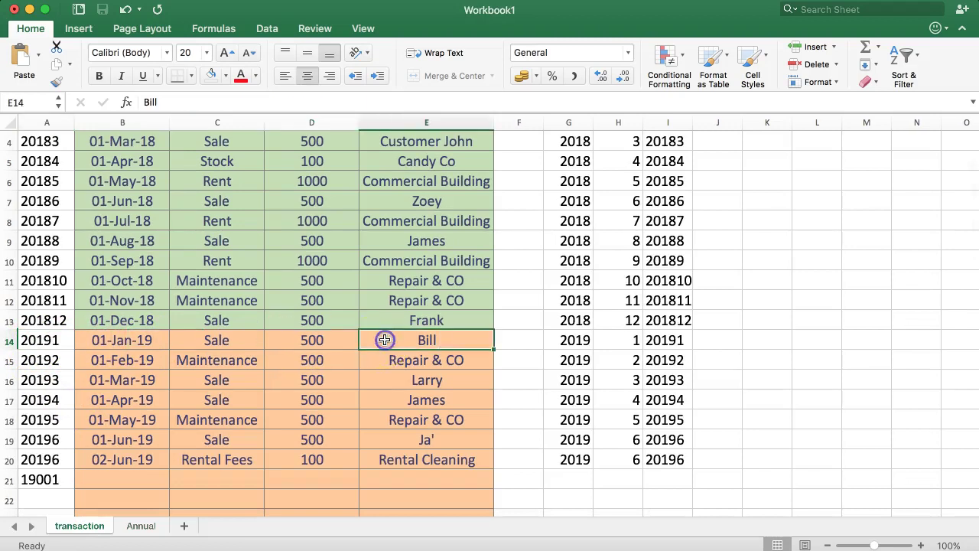
left_click(319, 336)
left_click(382, 340)
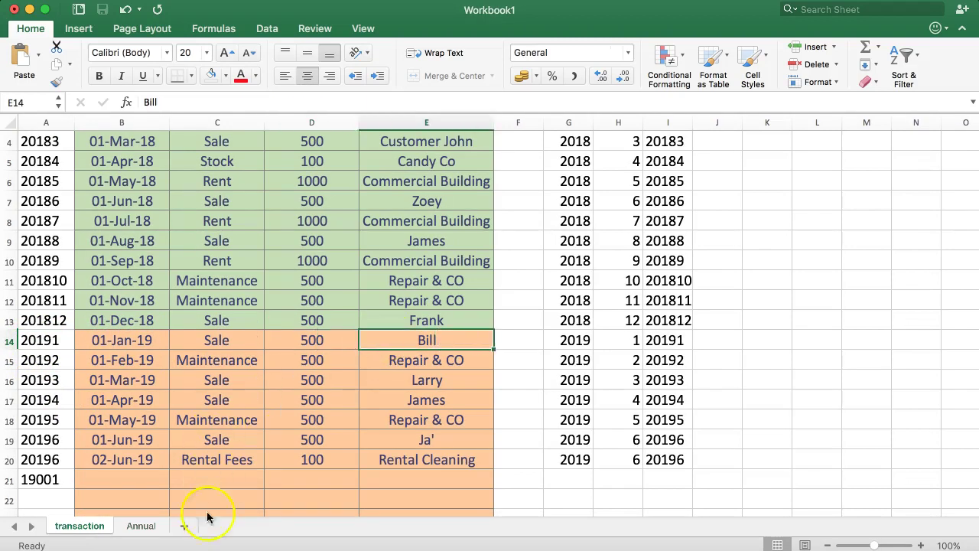
Return to the Annual sheet and review the Total Sales column and the June 2018 Total Expense formula in D7.
left_click(141, 525)
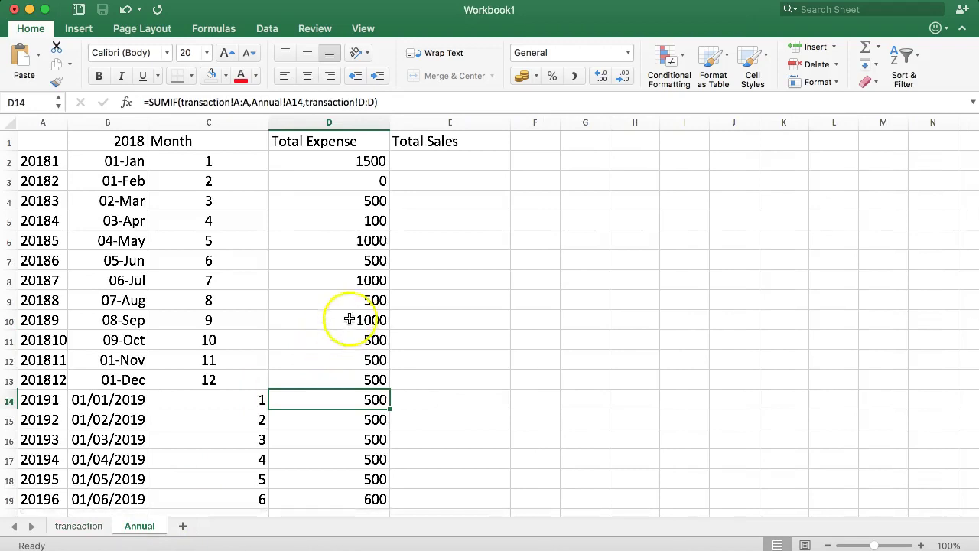
left_click_drag(413, 142, 443, 465)
left_click(372, 262)
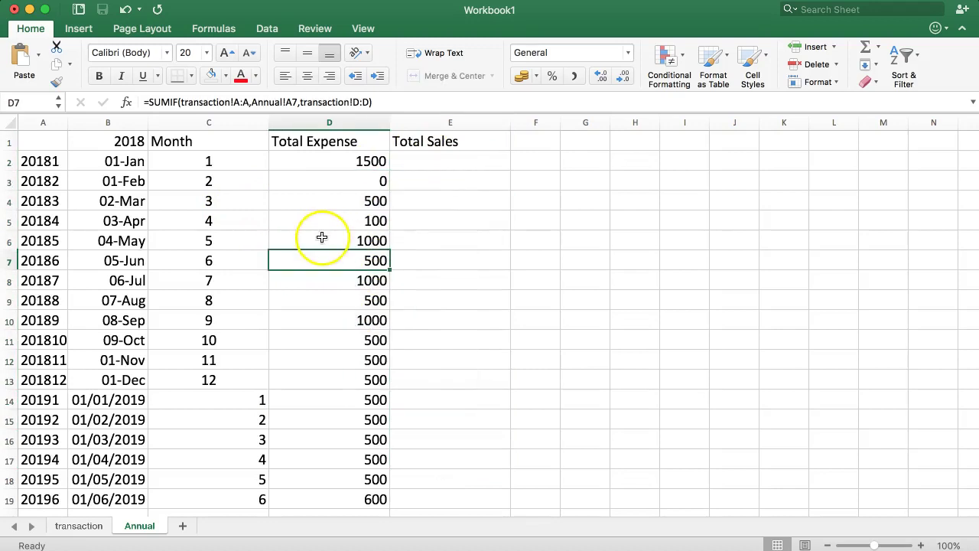